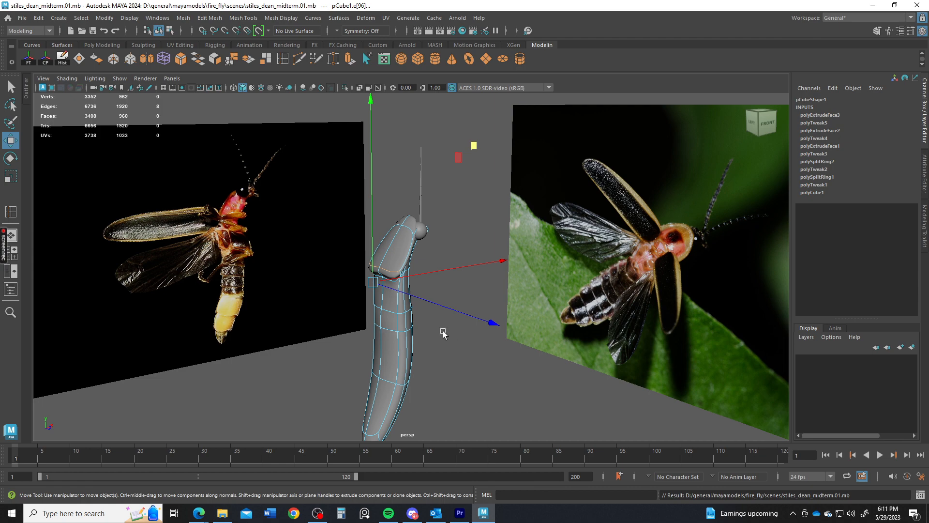
Examine the firefly body model from several angles against the two reference photos to find where the legs attach
left_click_drag(443, 333, 460, 303, "alt")
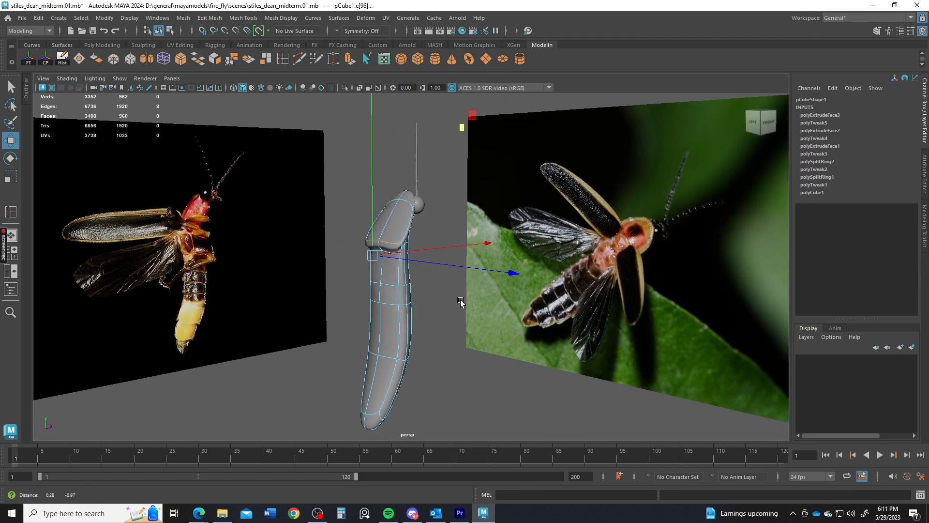
right_click_drag(424, 261, 492, 322, "alt")
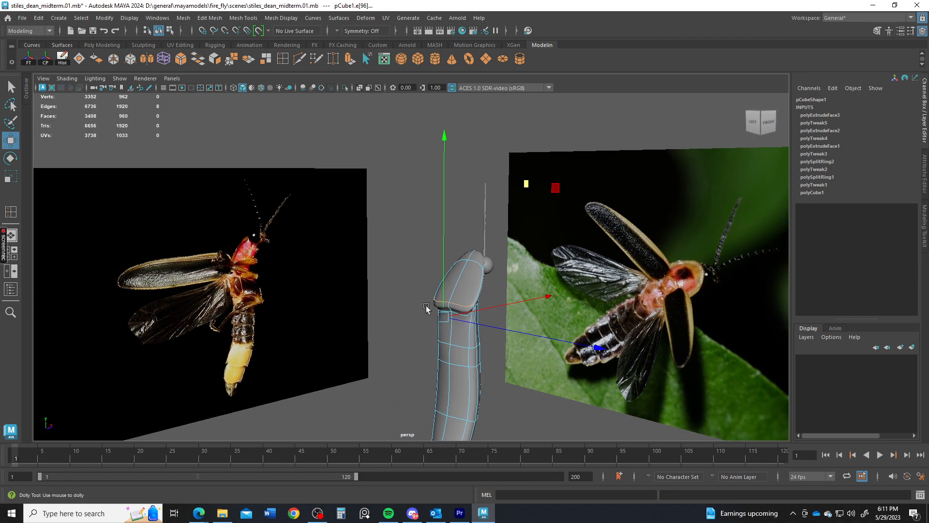
right_click_drag(426, 308, 505, 361, "alt")
middle_click_drag(457, 317, 450, 254, "alt")
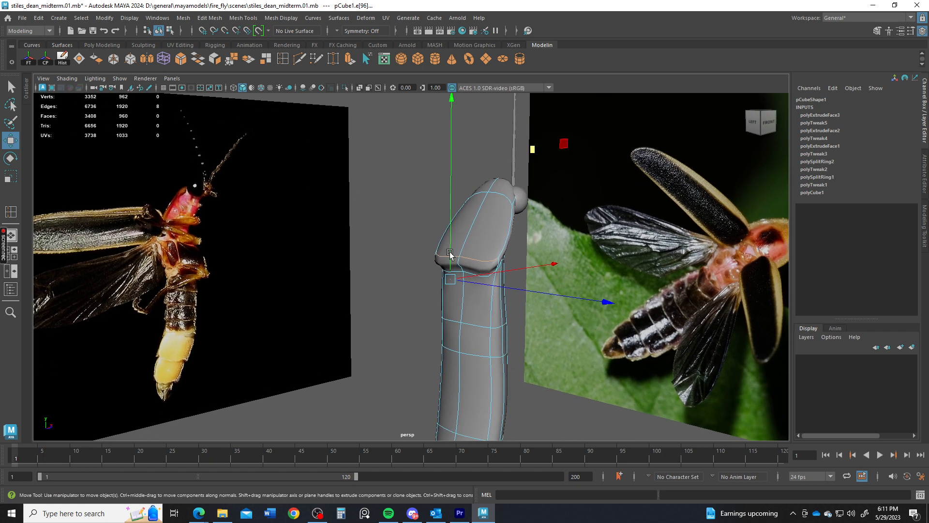
left_click_drag(450, 254, 492, 301, "alt")
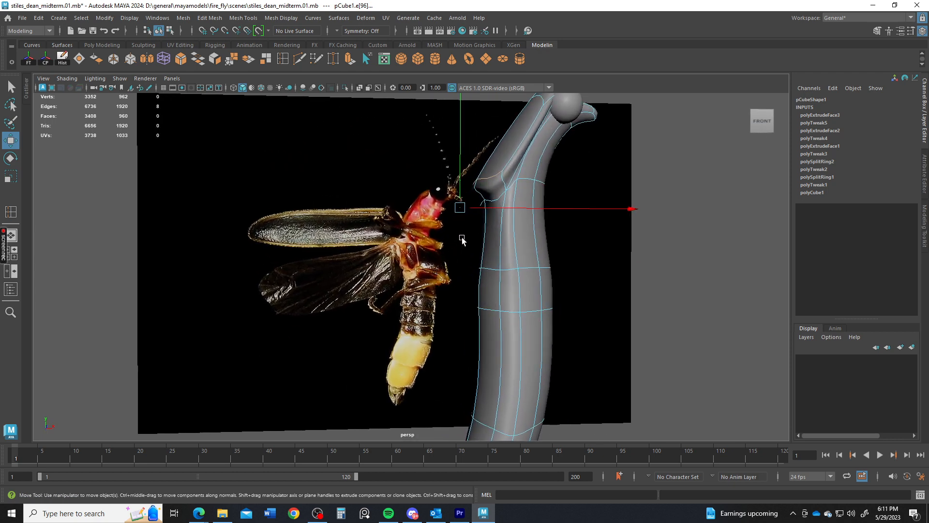
left_click_drag(460, 257, 469, 298, "alt")
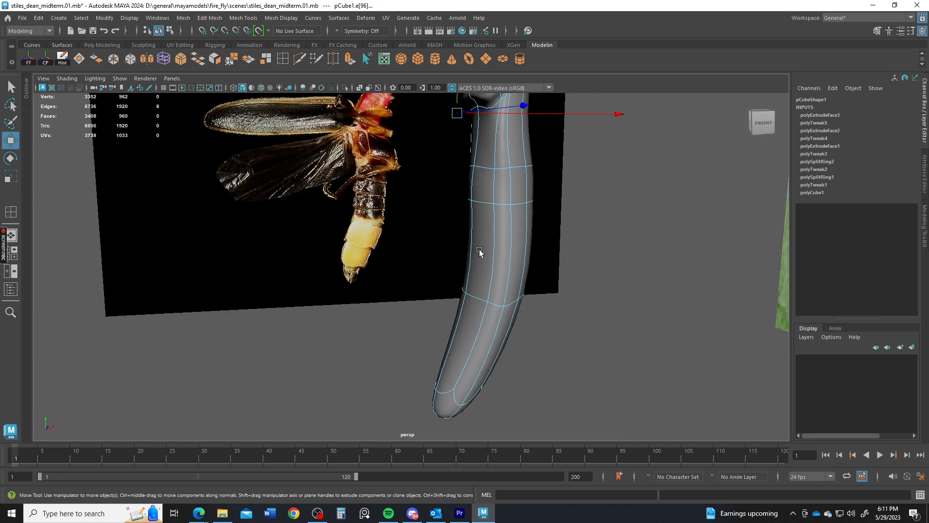
middle_click_drag(479, 251, 479, 352, "alt")
right_click_drag(478, 337, 483, 335, "alt")
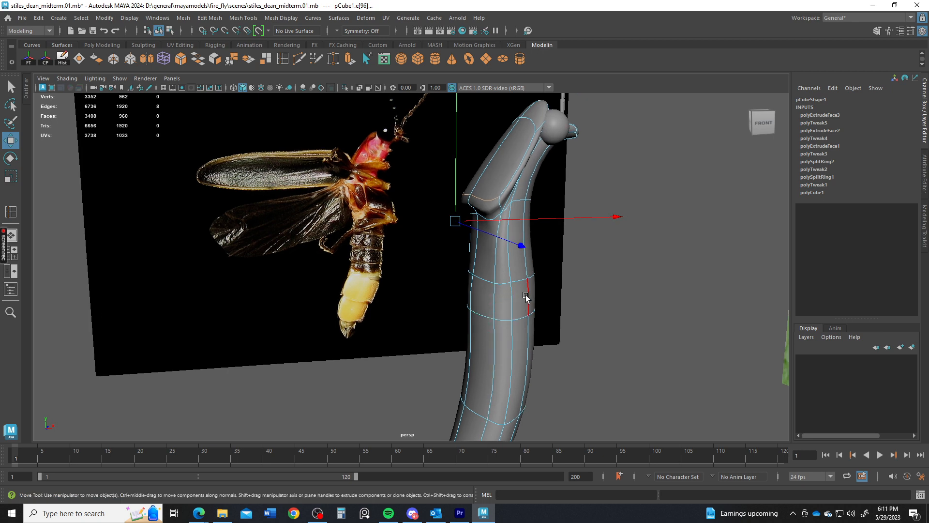
left_click_drag(526, 305, 504, 266, "alt")
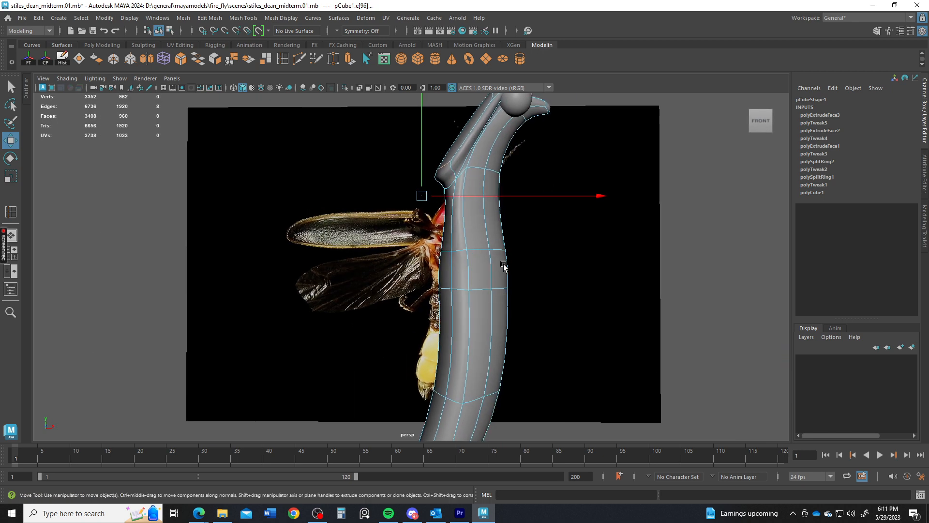
Create a polygon cylinder and set its axis subdivisions to 8
left_click(435, 59)
left_click_drag(544, 373, 569, 308, "alt")
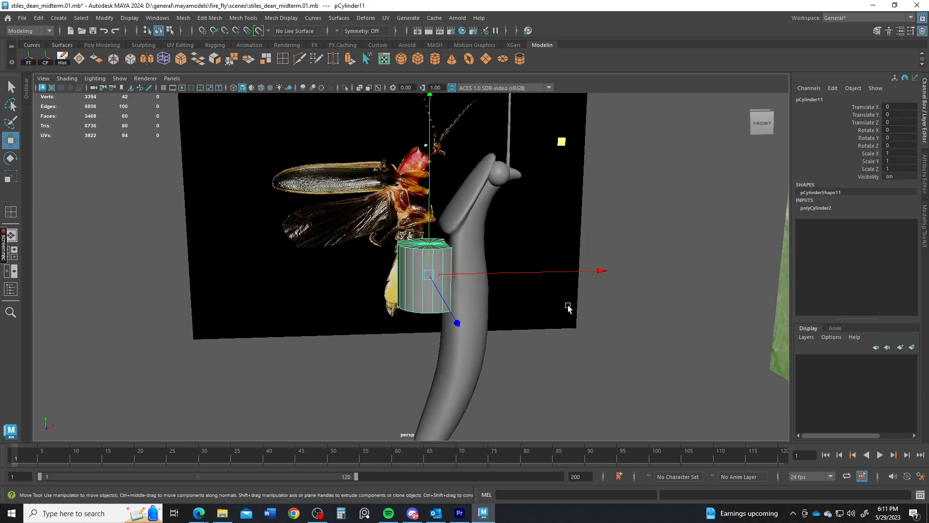
left_click(822, 207)
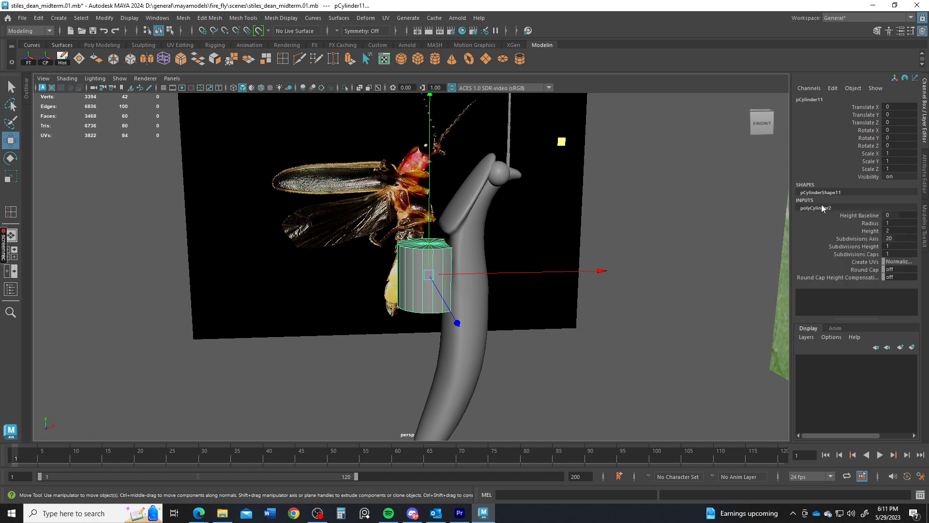
left_click(905, 235)
type("8")
key("Return")
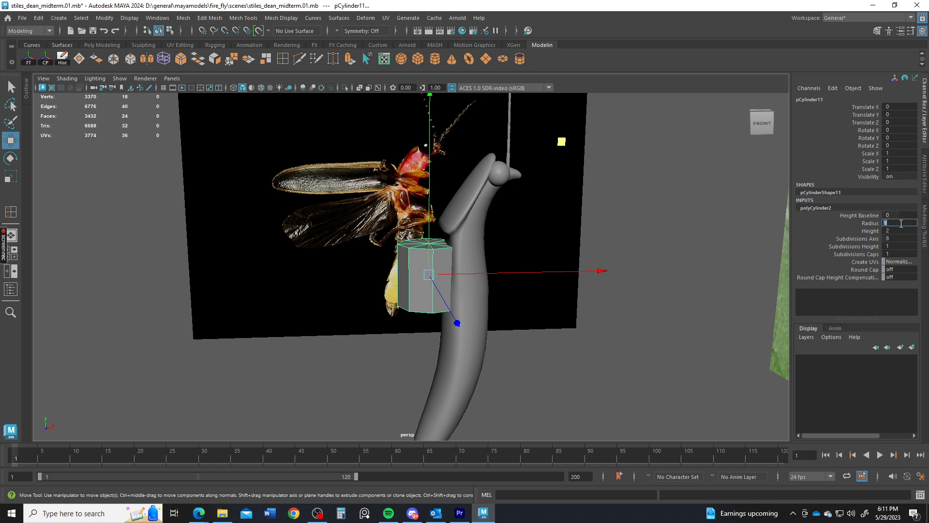
Thin the cylinder by setting its radius to 0.2
left_click(901, 224)
type(".1")
key("Return")
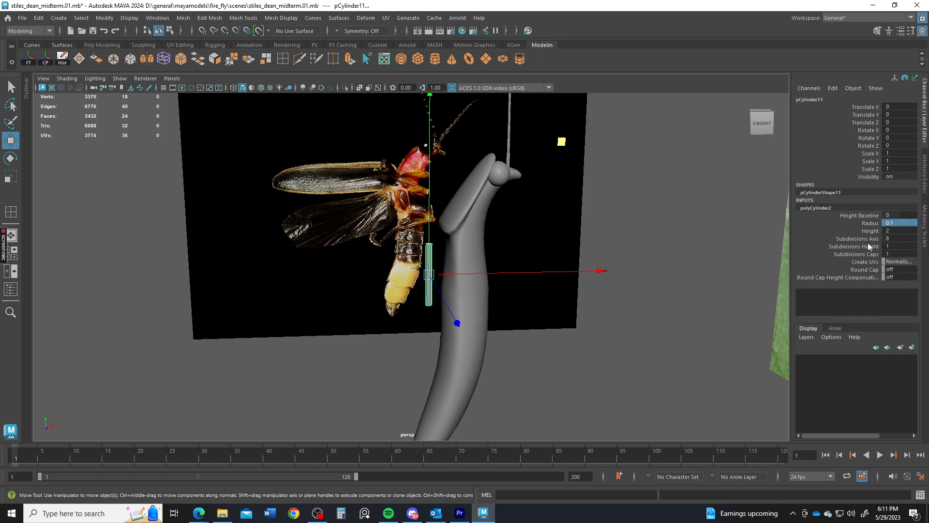
type(".2")
key("Return")
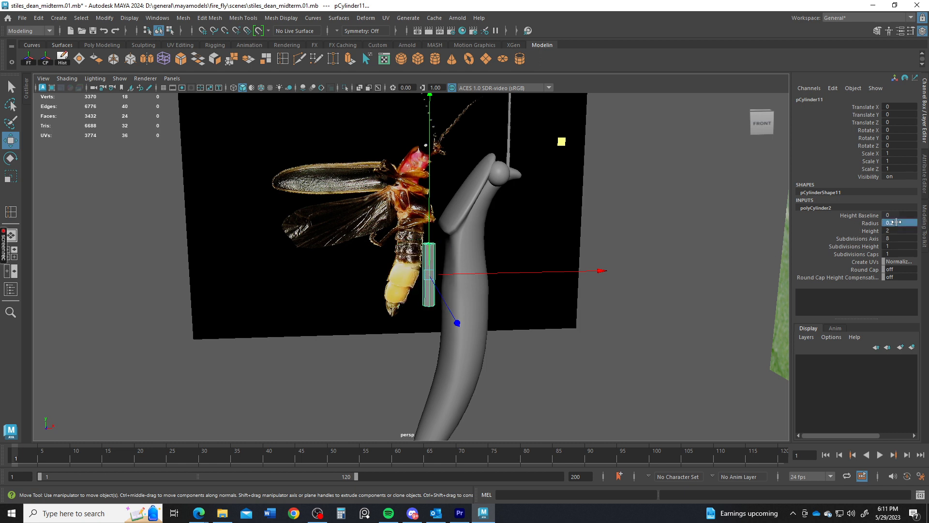
Move the thin cylinder to about 2.03 on X at the body's front and set its Z rotation to 90
left_click_drag(505, 276, 417, 304)
key("e")
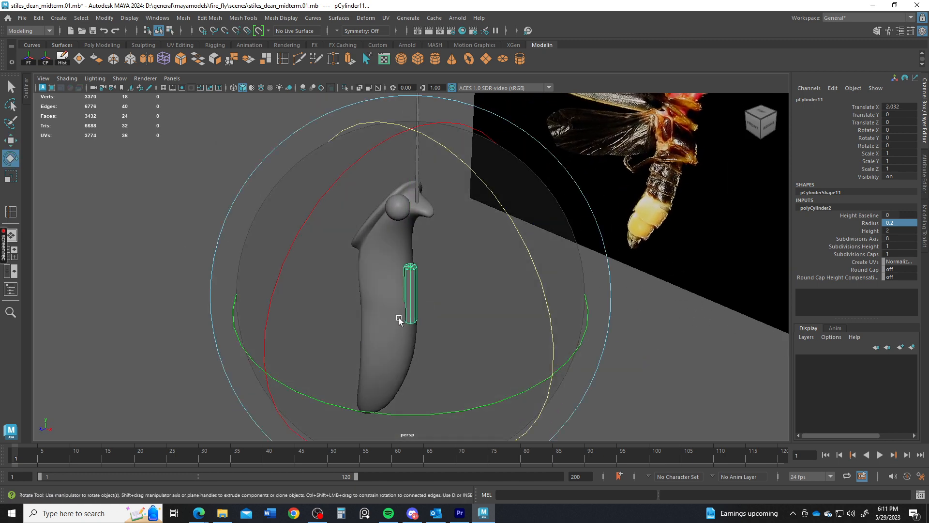
left_click_drag(508, 191, 617, 346)
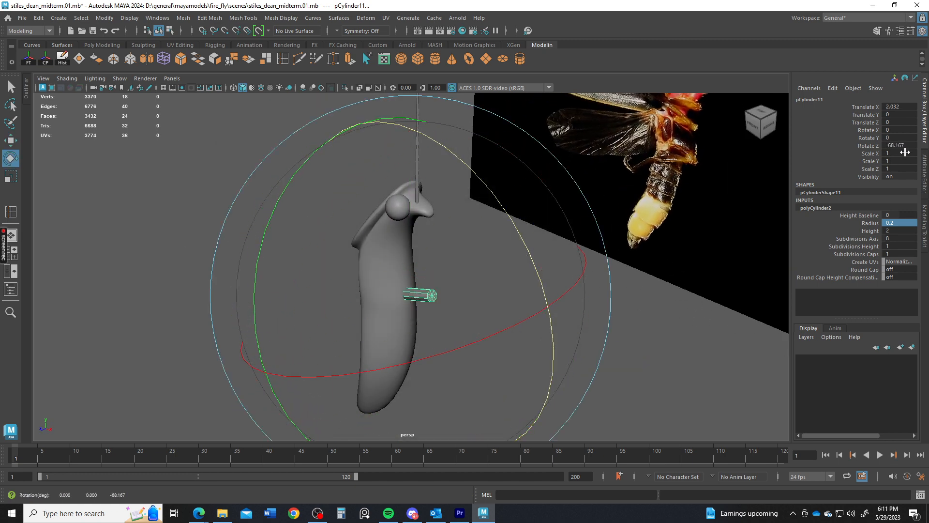
left_click(913, 144)
type("90")
key("Return")
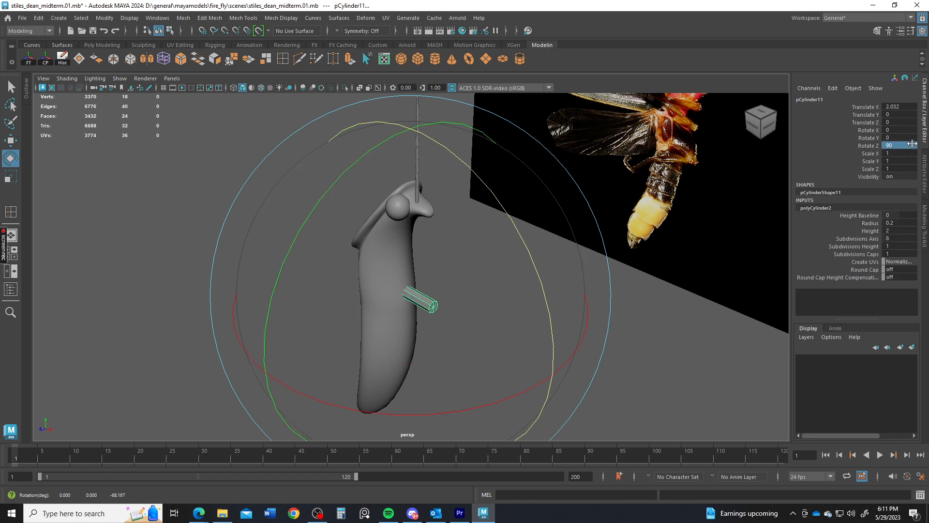
Display wireframe over the shaded models in the viewport
key("q")
left_click_drag(349, 336, 424, 325, "alt")
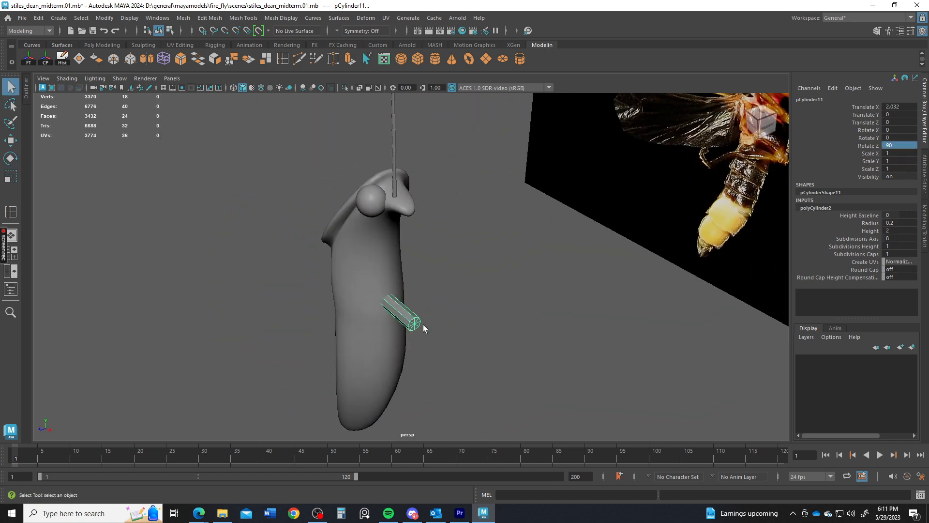
left_click(260, 88)
left_click(392, 316)
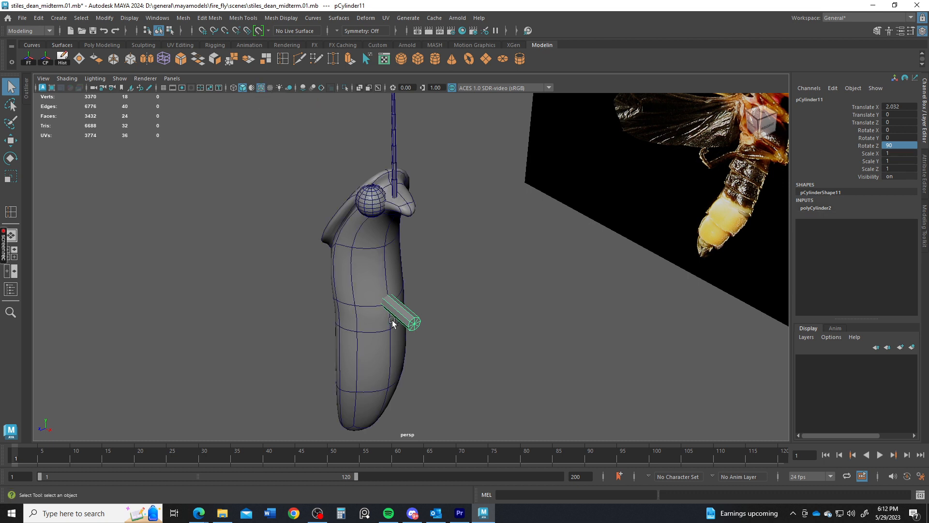
Shift the cylinder to about 0.25 on Z and flatten it to an X scale of about 0.69
key("w")
left_click_drag(376, 315, 449, 329)
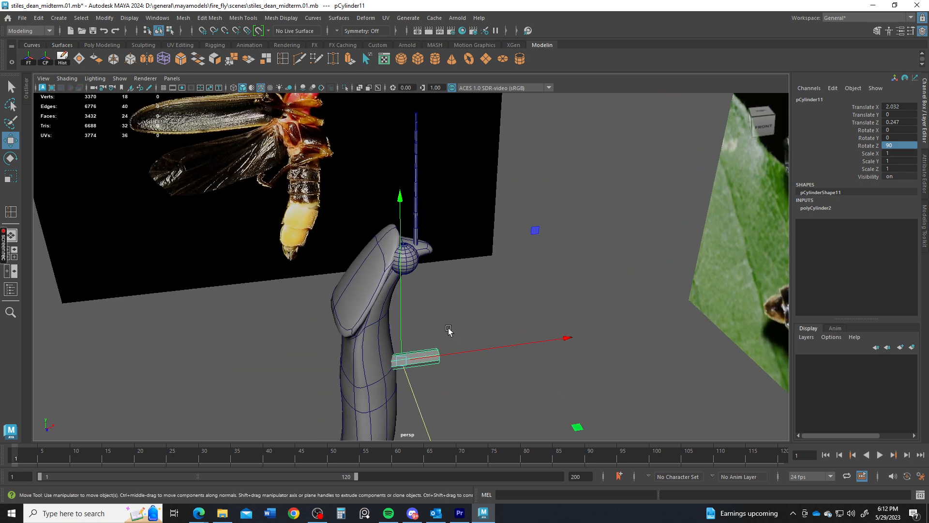
key("r")
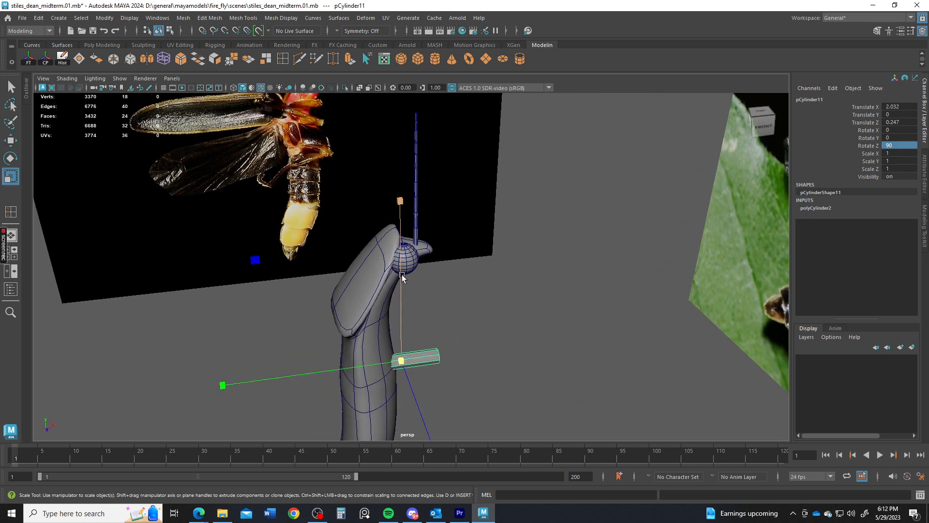
left_click_drag(402, 277, 401, 305)
Shift the cylinder to about 0.415 on Z and angle it outward to about -29.9 degrees on X
key("e")
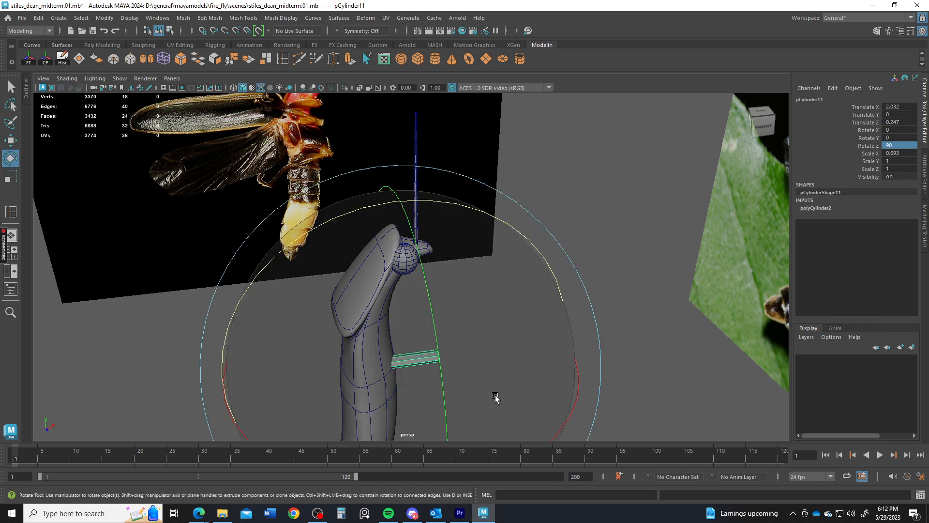
left_click_drag(495, 396, 401, 339, "alt")
key("w")
scroll(411, 334, "up", 1)
left_click_drag(333, 297, 335, 302)
key("e")
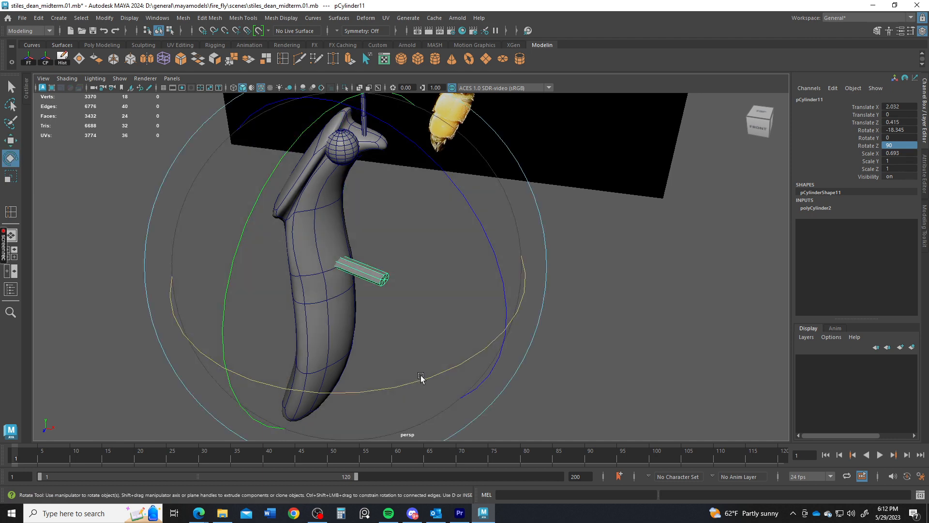
left_click_drag(422, 380, 412, 320)
Insert an edge loop around the cylinder near its middle
key("q")
left_click(283, 60)
scroll(387, 339, "up", 3)
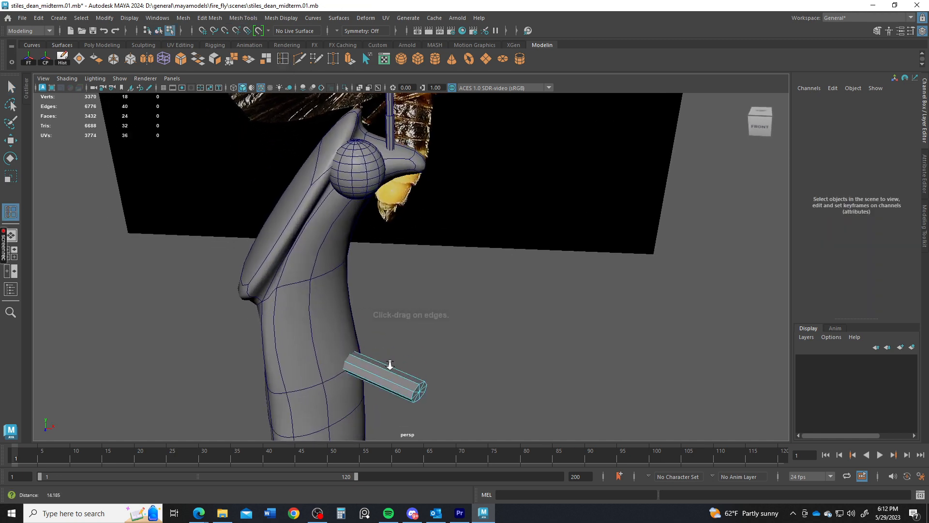
left_click(359, 414)
middle_click_drag(381, 373, 391, 291, "alt")
key("q")
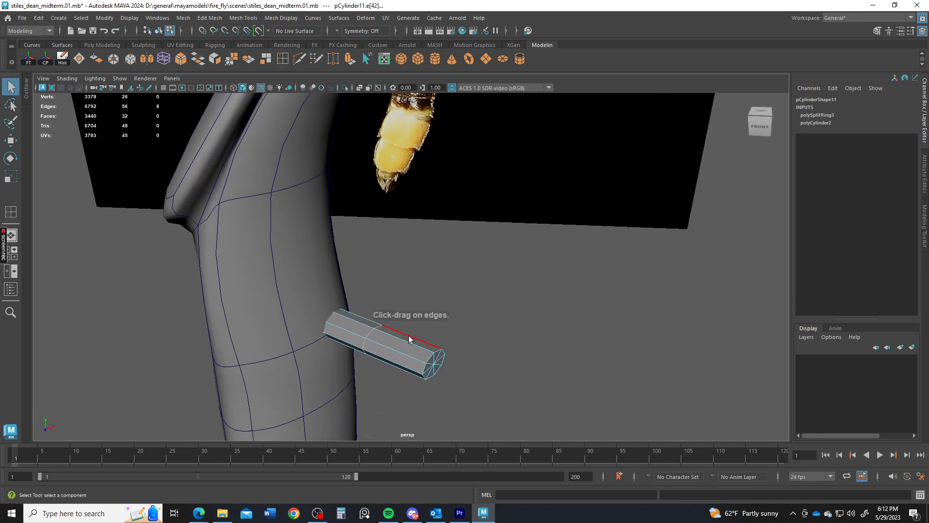
Bend the cylinder into a leg segment by rotating its outer end vertices and moving them outward and down
right_click_drag(398, 334, 335, 225)
left_click_drag(453, 399, 453, 399)
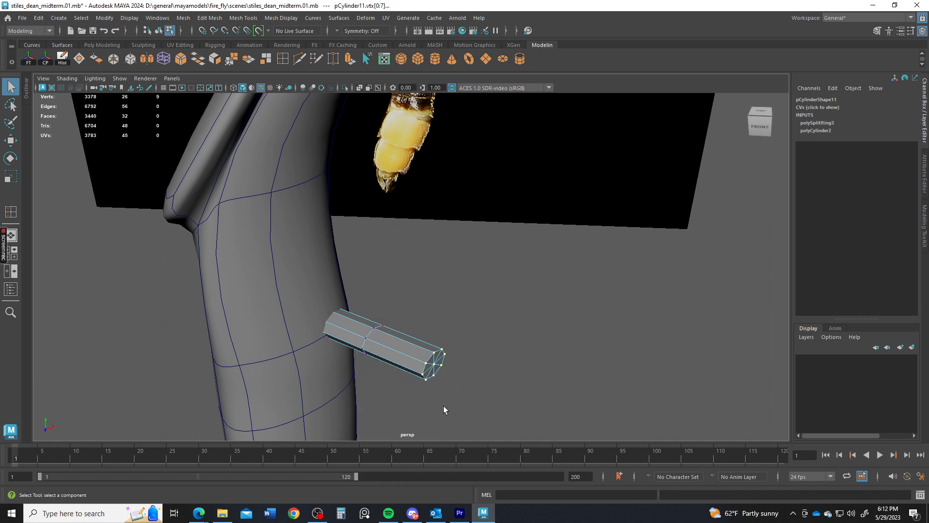
key("e")
left_click_drag(615, 405, 607, 351)
key("w")
left_click_drag(433, 393, 417, 416)
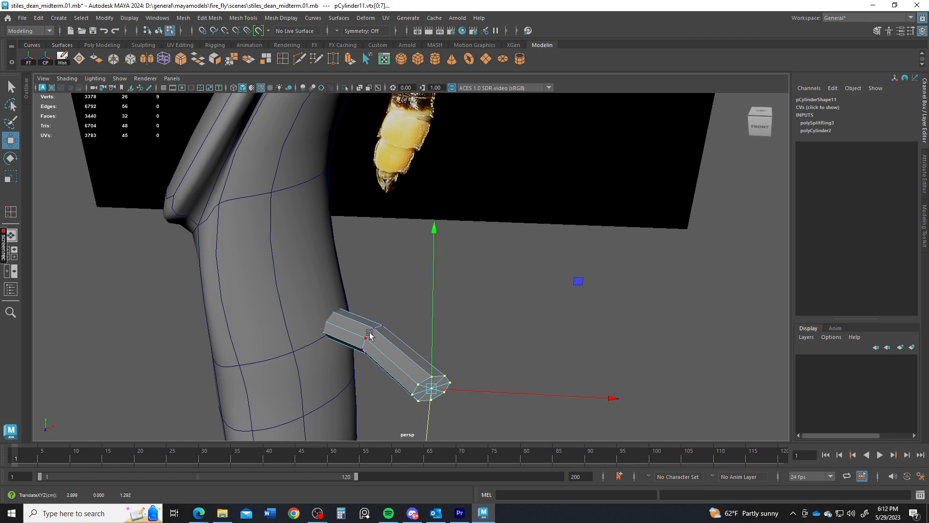
Return the leg segment to object mode and turn on its smooth preview
right_click_drag(369, 334, 450, 174)
key("3")
left_click_drag(419, 381, 415, 304, "alt")
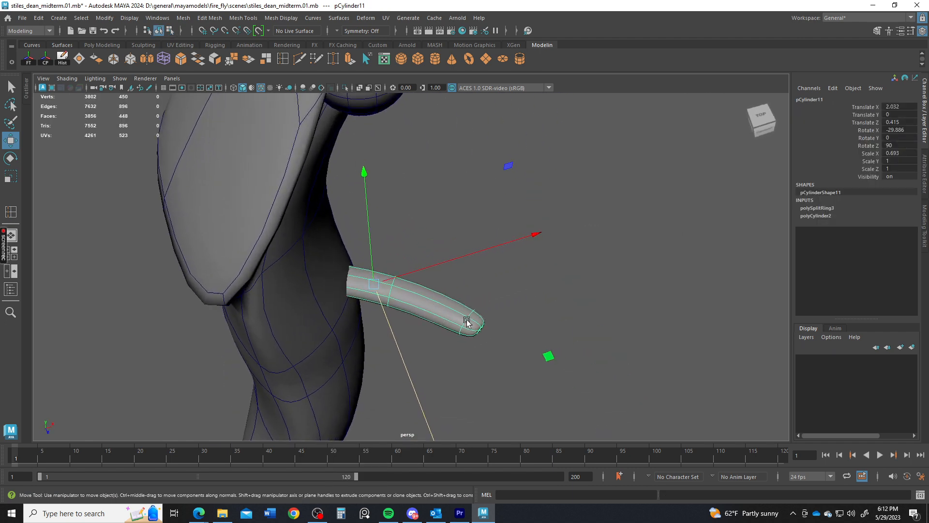
Select the ring of vertices at the leg's base inside the body and scale it up slightly
right_click_drag(359, 285, 302, 230)
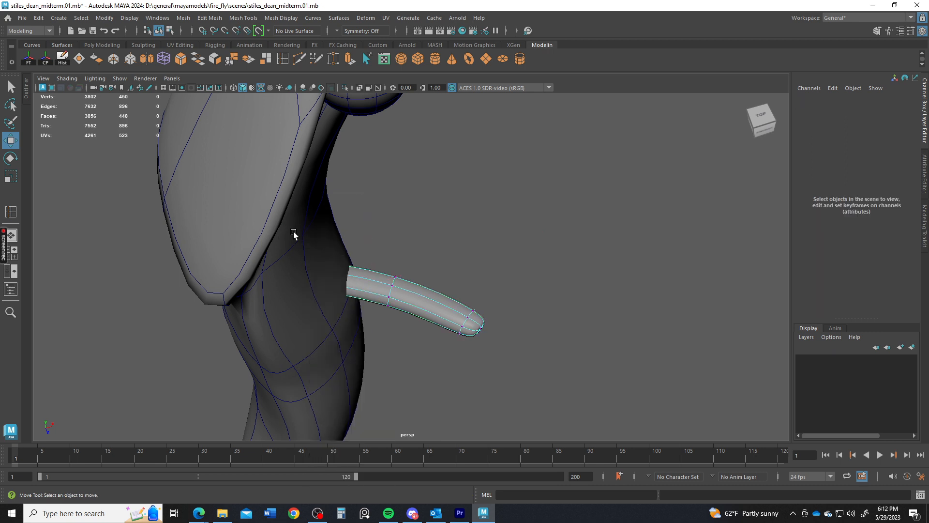
left_click_drag(292, 224, 363, 438)
key("r")
left_click_drag(283, 269, 291, 274)
key("w")
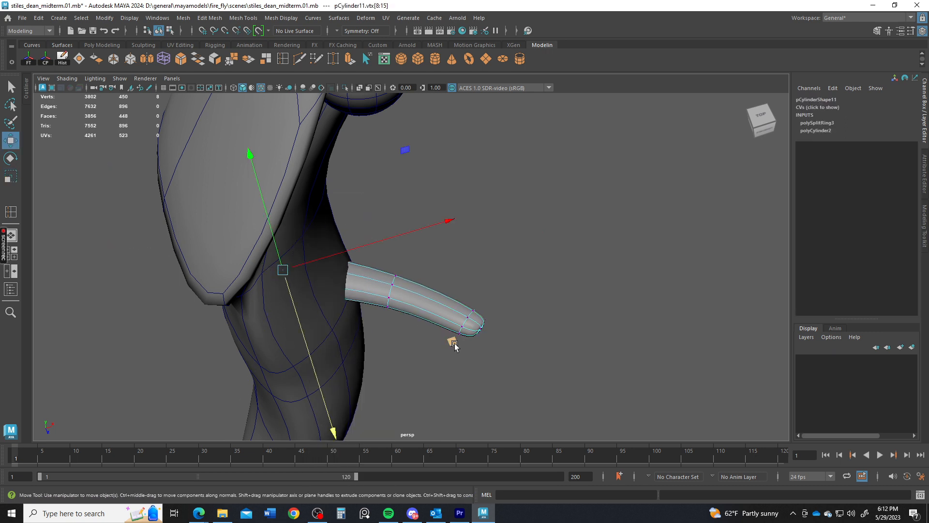
Select the vertices at the leg segment's tip and adjust their rotation and position to refine the bend
left_click_drag(454, 345, 456, 322, "alt")
middle_click_drag(456, 321, 450, 352, "alt")
left_click_drag(450, 353, 546, 440, "alt")
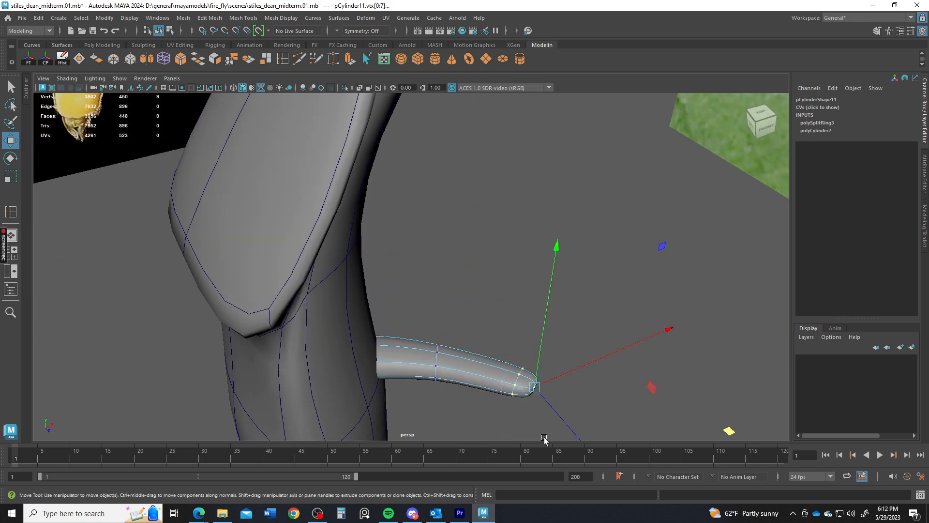
key("e")
middle_click_drag(553, 365, 533, 278, "alt")
key("minus")
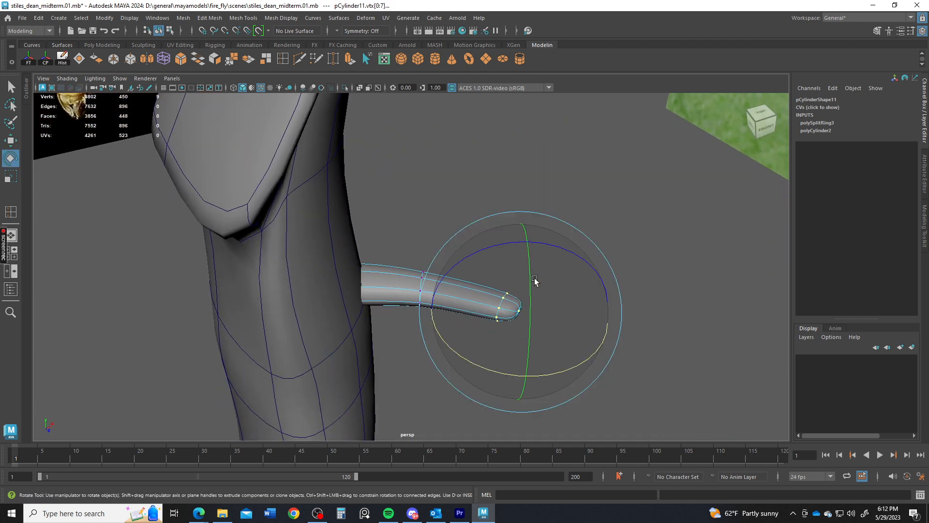
left_click_drag(583, 362, 533, 380)
key("w")
middle_click_drag(614, 333, 591, 345)
key("e")
left_click_drag(561, 368, 315, 249)
Return to object mode and uniformly enlarge the leg segment to about 1.278 in Y and Z scale
key("q")
right_click_drag(314, 249, 293, 268, "alt")
left_click_drag(293, 268, 402, 335, "alt")
right_click_drag(401, 334, 471, 186)
key("r")
left_click_drag(396, 323, 415, 337)
Create a second polygon cylinder and set its Z rotation to 90
left_click_drag(416, 336, 483, 332, "alt")
middle_click_drag(472, 286, 469, 317, "alt")
right_click_drag(469, 316, 453, 315, "alt")
left_click_drag(453, 317, 418, 322, "alt")
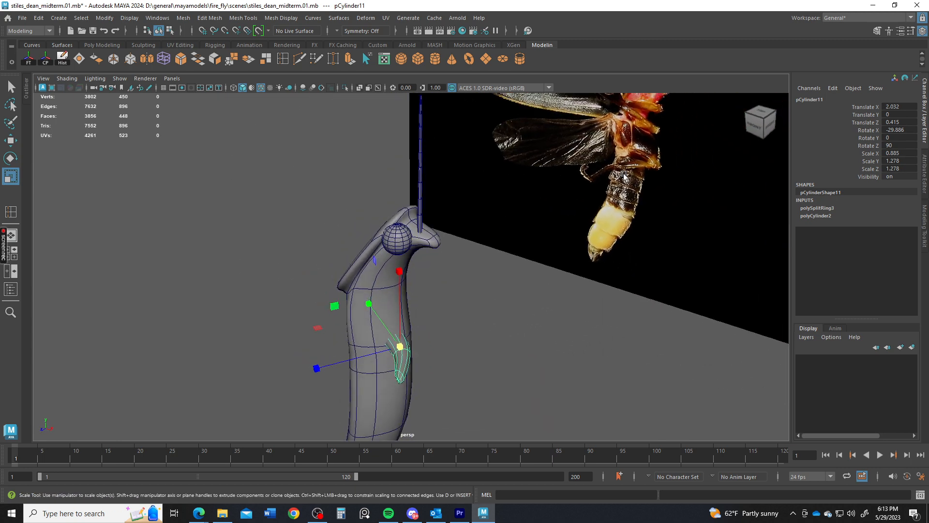
left_click_drag(407, 382, 419, 365, "alt")
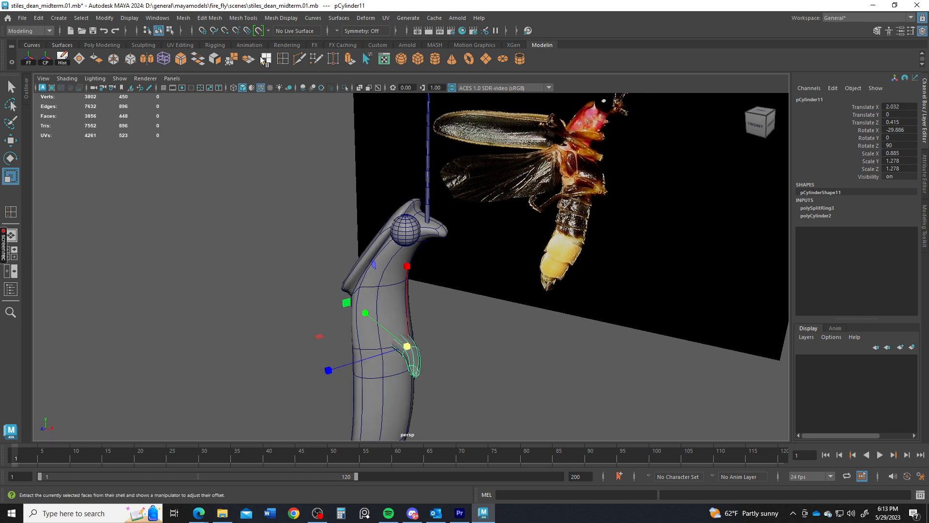
left_click(432, 60)
left_click_drag(374, 349, 410, 361, "alt")
key("e")
left_click_drag(422, 262, 489, 382)
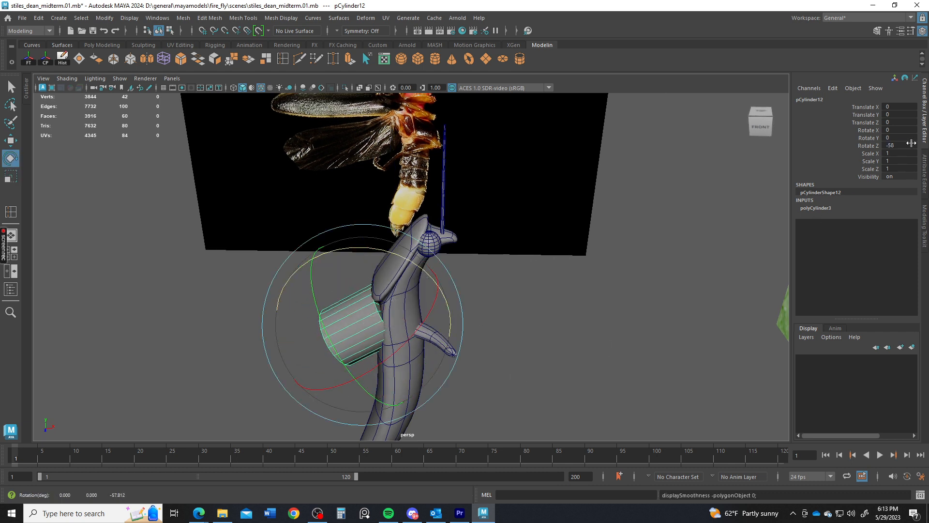
left_click(907, 145)
type("90")
key("Return")
Move the new cylinder to about X 1.705, Z 2.447 in front of the body and open its creation settings
key("w")
middle_click_drag(405, 364, 457, 413)
left_click(815, 208)
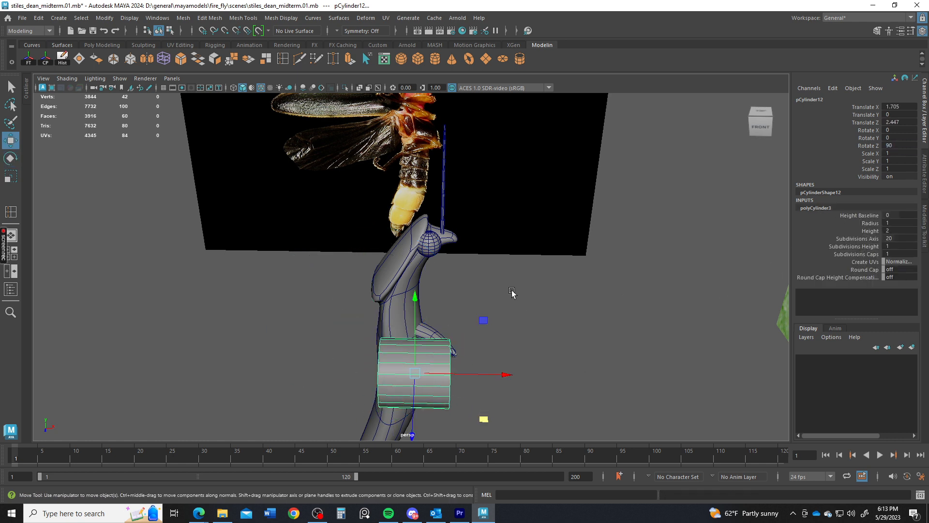
left_click_drag(513, 293, 514, 308, "alt")
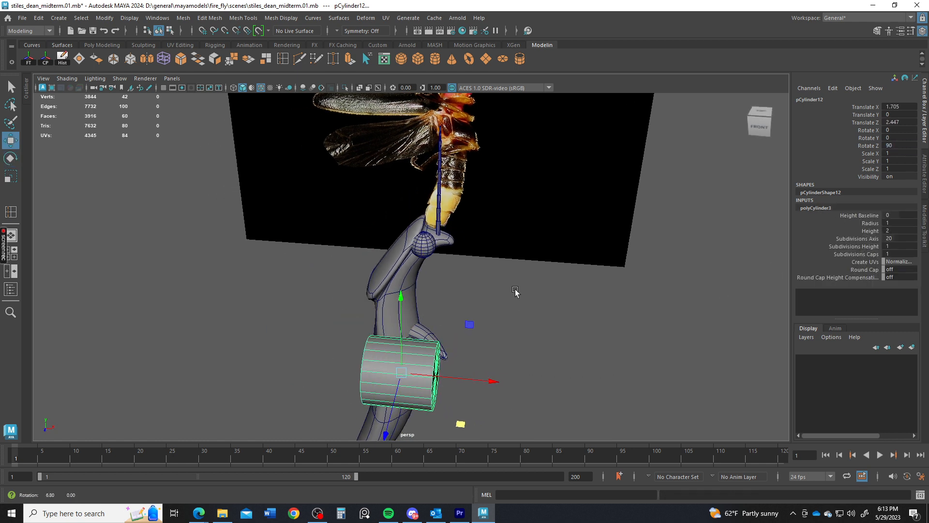
Give the new cylinder 8 axis subdivisions, radius 0.2 and 2 height subdivisions, and move it to about Z 1.442
left_click(908, 240)
type("8")
key("Return")
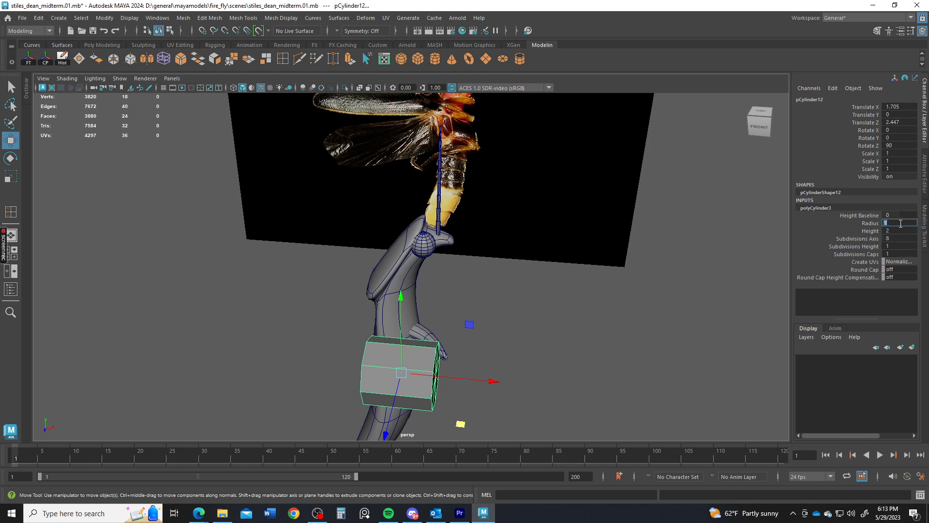
key("Return")
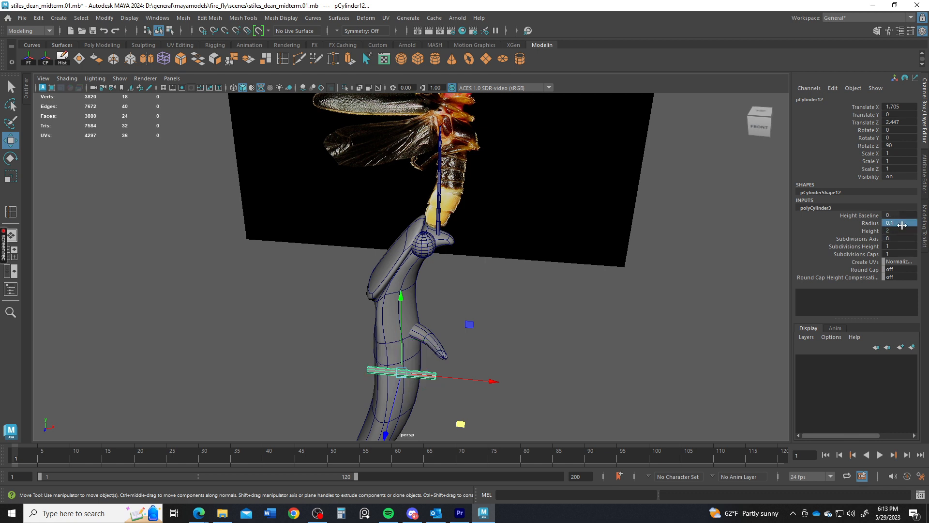
key("Return")
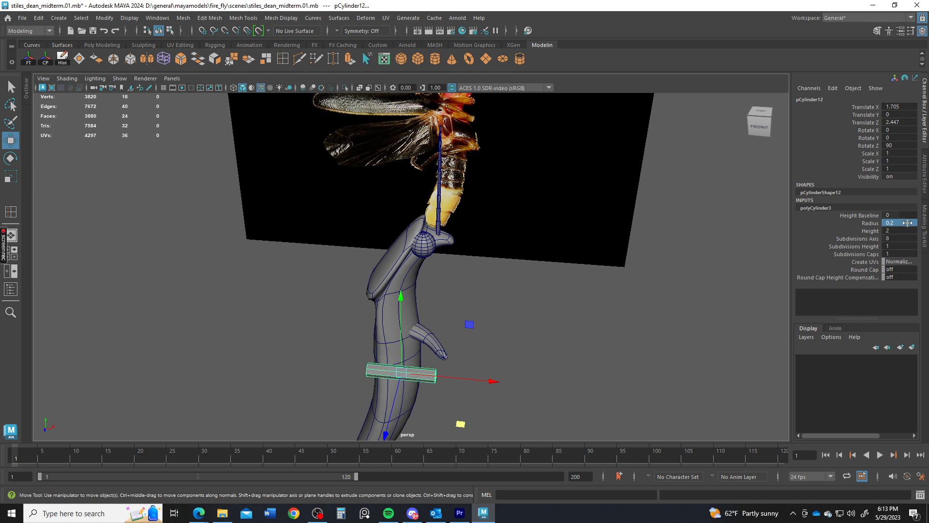
left_click_drag(368, 312, 339, 367, "alt")
left_click_drag(300, 410, 344, 391)
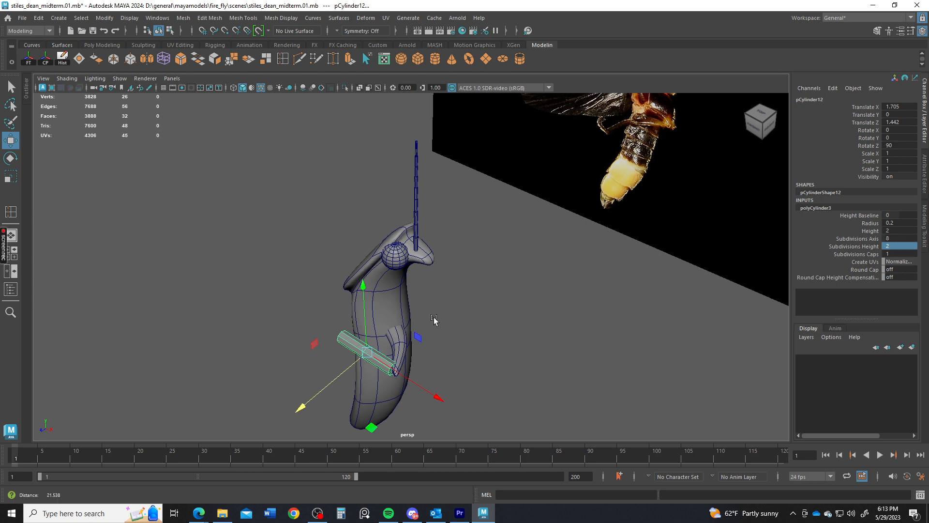
Rotate the upper leg segment to about X -33.223, Y -24.574 and Z 105.237
scroll(426, 329, "up", 3)
left_click_drag(400, 348, 486, 348, "alt")
left_click(464, 338)
key("e")
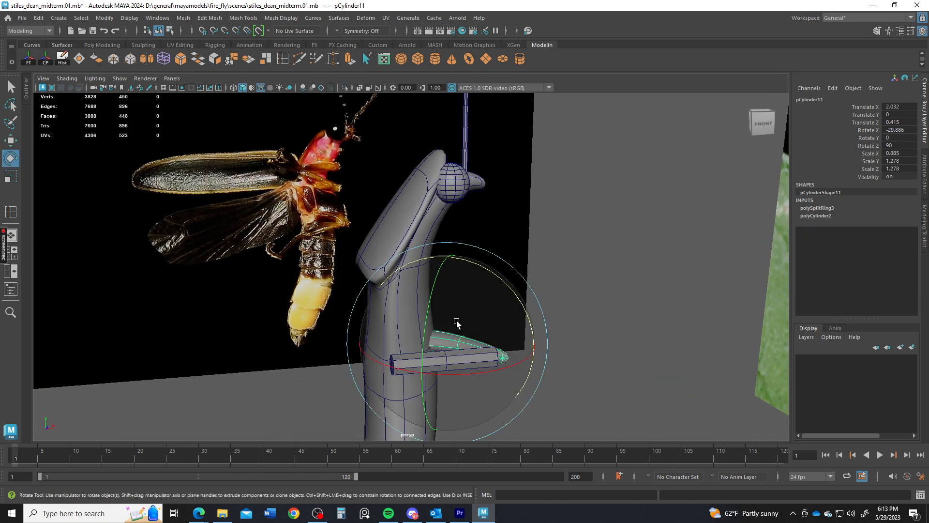
left_click_drag(437, 273, 432, 312)
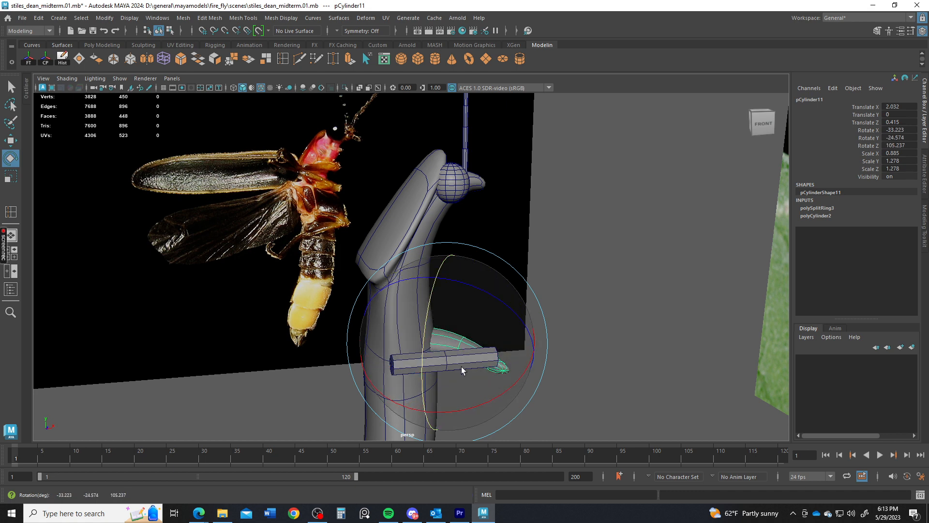
Lower the new cylinder to about Y -0.484, rotate it to about 99.88 in Z and show it in smooth preview
left_click(436, 366)
key("w")
left_click_drag(452, 274, 435, 344)
right_click_drag(435, 344, 450, 390, "alt")
left_click_drag(451, 390, 444, 387, "alt")
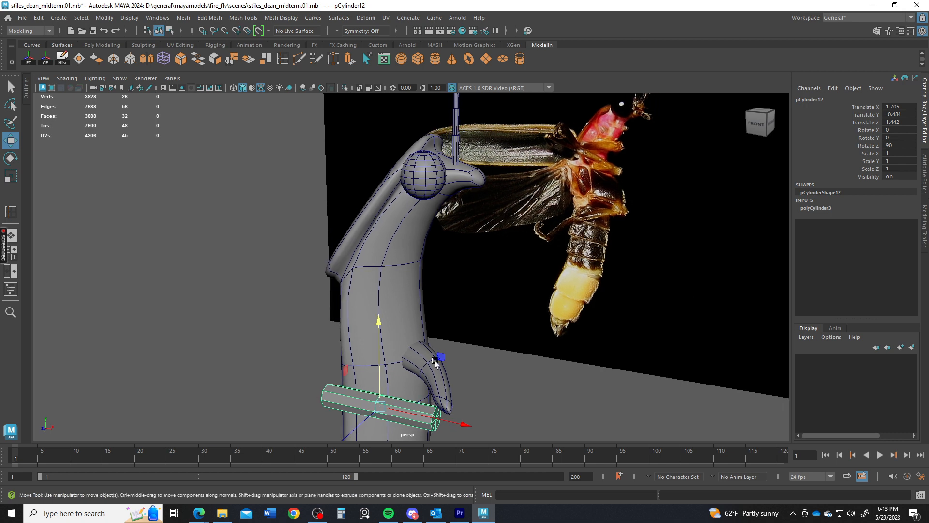
middle_click_drag(444, 388, 459, 327, "alt")
key("e")
left_click_drag(475, 328, 468, 315)
key("3")
Select the vertices at the new cylinder's outer end and scale them down into a tapered tip meeting the upper segment
left_click_drag(514, 360, 472, 373, "alt")
left_click(486, 387)
key("q")
left_click(472, 373)
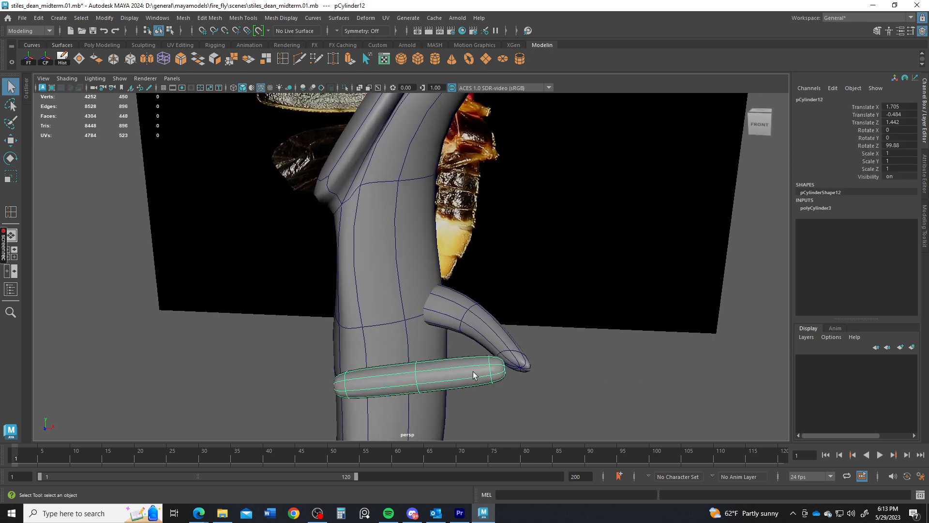
right_click_drag(480, 371, 471, 334)
left_click_drag(470, 334, 521, 405)
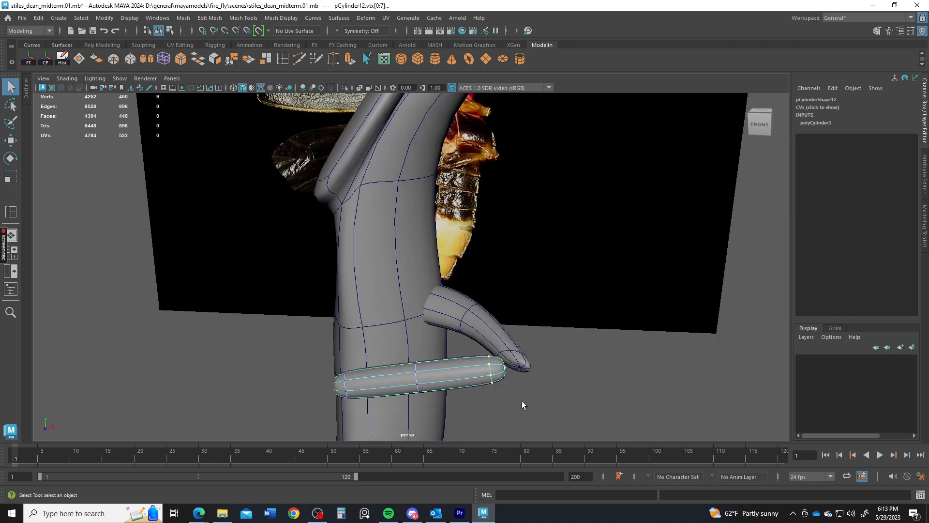
key("w")
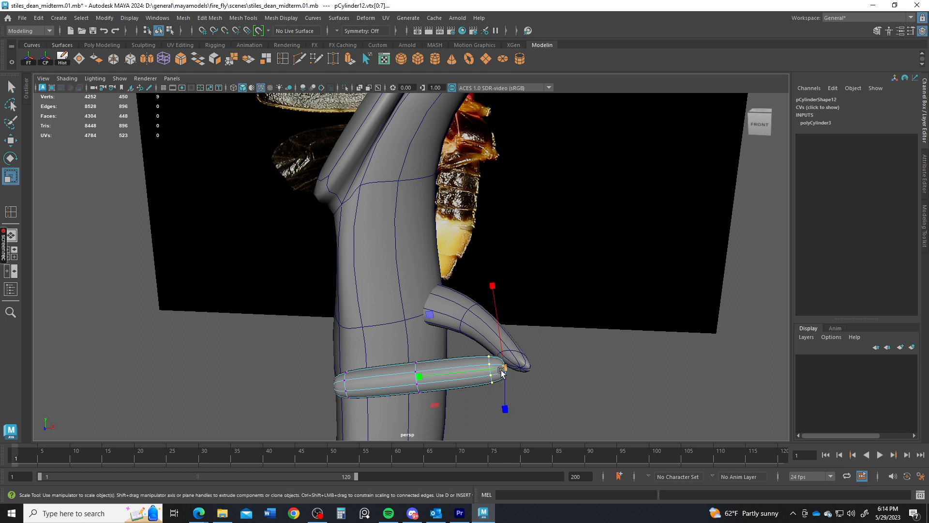
left_click_drag(505, 368, 386, 376)
Adjust the lower segment's middle vertex ring and insert an edge loop between it and the outer tip
left_click_drag(301, 343, 316, 405)
left_click_drag(399, 349, 395, 409)
left_click_drag(433, 360, 437, 343, "alt")
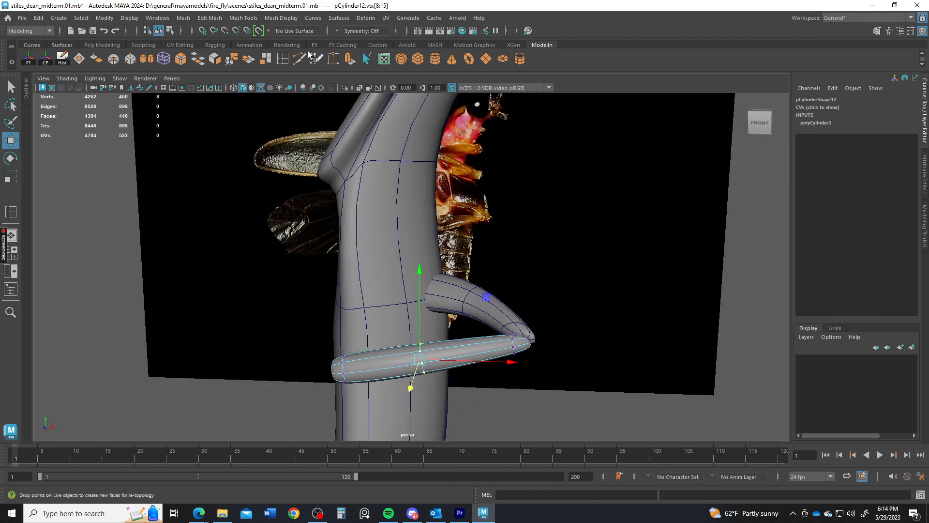
left_click(285, 59)
left_click(458, 342)
key("w")
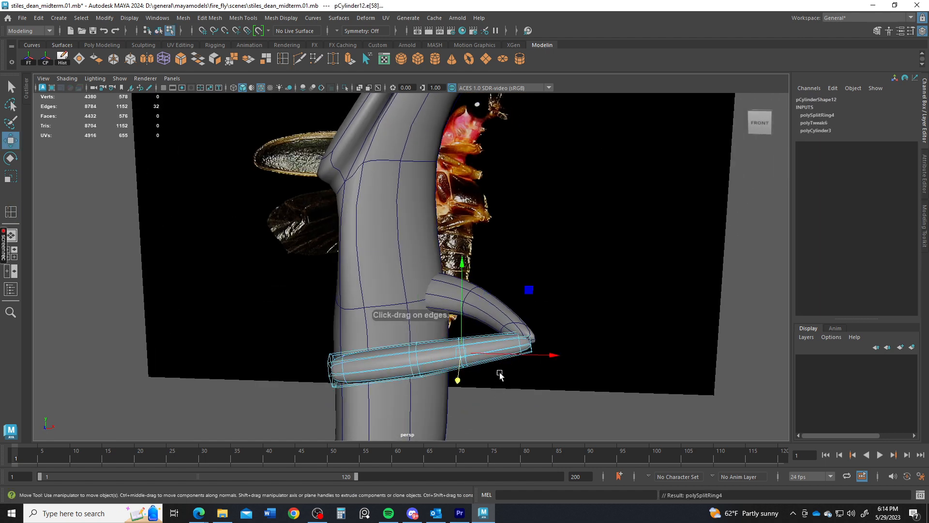
Rotate the upper leg segment further to about X -37.023, Y -34.156 and Z 112.95
left_click_drag(498, 393, 351, 393, "alt")
left_click(407, 320)
key("e")
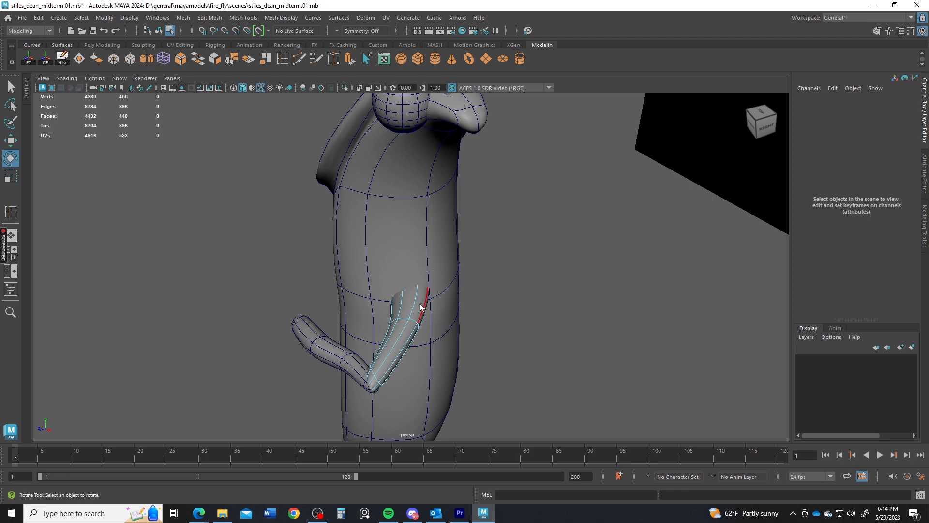
left_click(420, 306)
left_click_drag(437, 284, 432, 261)
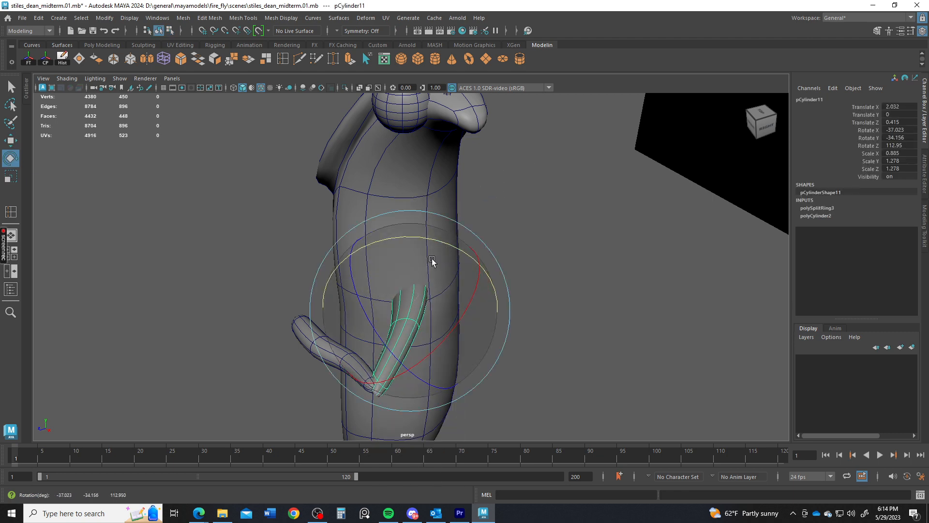
Move the lower leg segment to about Y -0.571, Z 1.398 so it meets the upper segment's tip
left_click(404, 310)
left_click_drag(327, 346, 383, 328, "alt")
key("w")
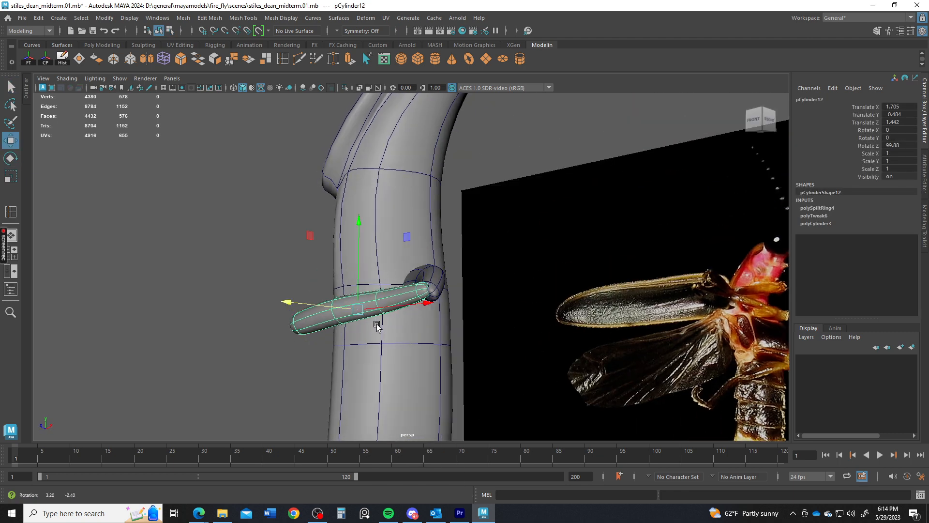
left_click_drag(310, 236, 454, 318)
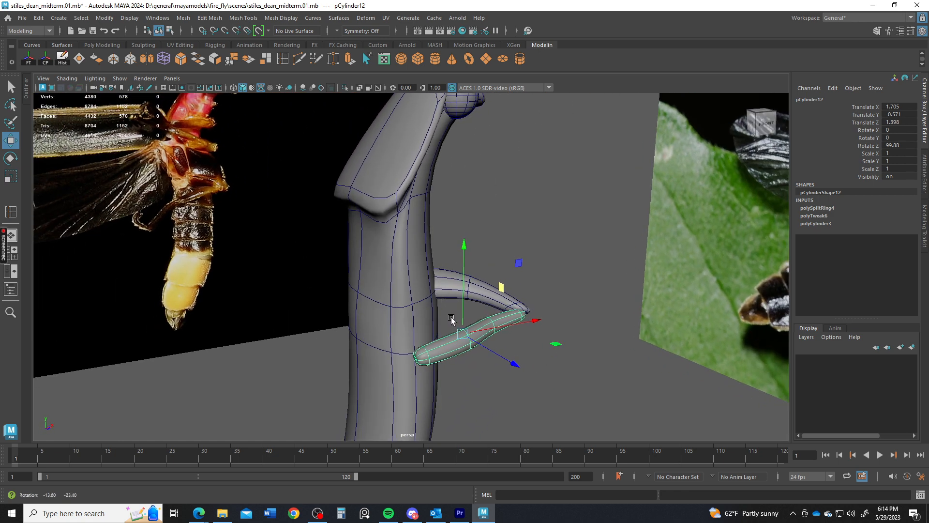
Select the vertices at the lower segment's free end near the body and scale them down to taper it
left_click_drag(451, 318, 443, 371, "alt")
right_click_drag(428, 372, 387, 317)
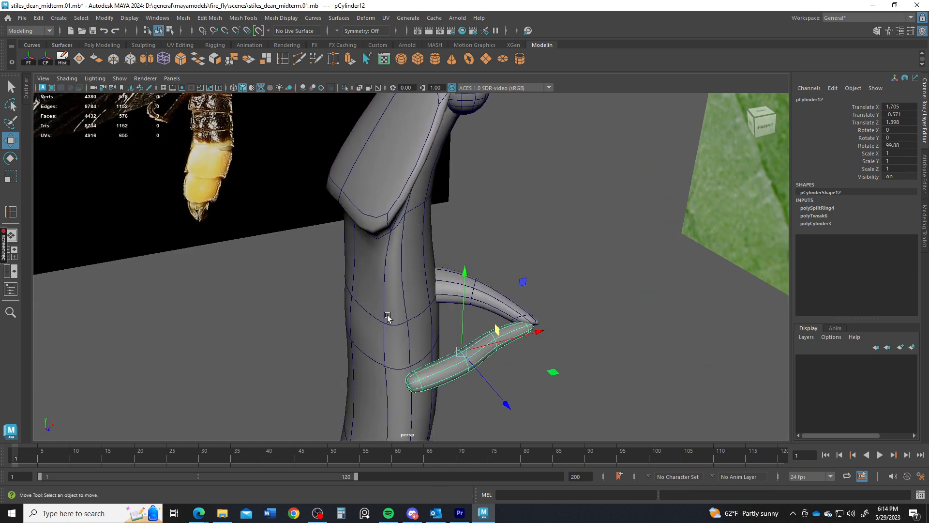
left_click_drag(384, 354, 432, 421)
key("r")
left_click_drag(414, 383, 380, 289)
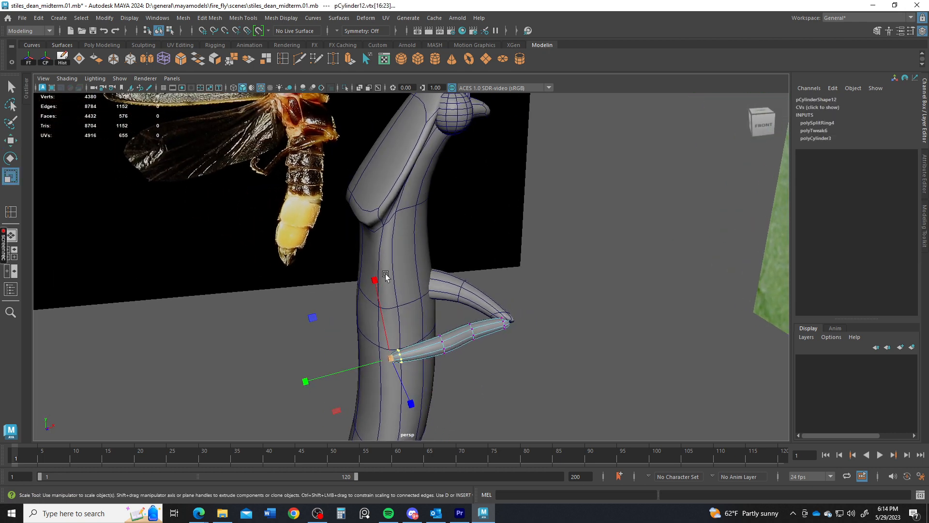
middle_click_drag(385, 276, 394, 286, "alt")
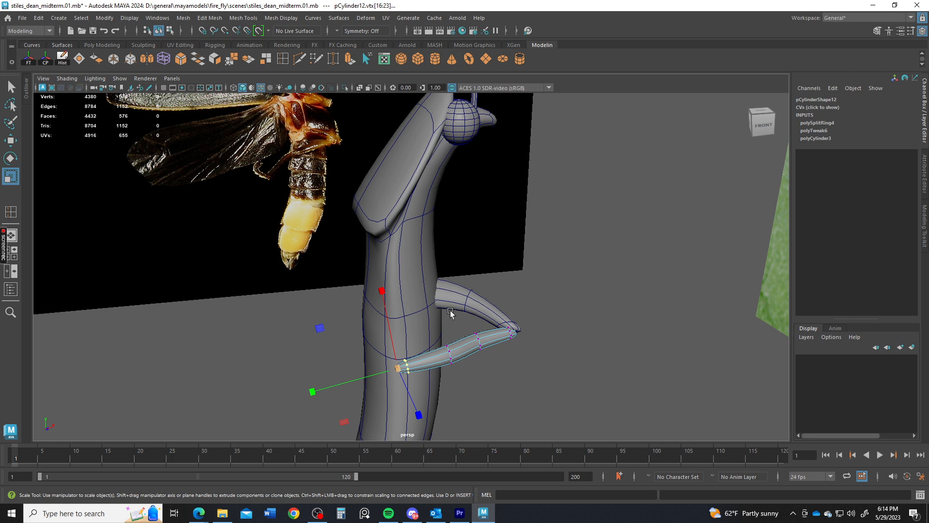
Return to object mode, rotate the lower segment to about -10.204 in X and move it to about Y -0.546, Z 1.128
left_click_drag(429, 99, 348, 352, "alt")
right_click_drag(317, 353, 391, 206)
key("e")
left_click_drag(377, 372, 370, 374)
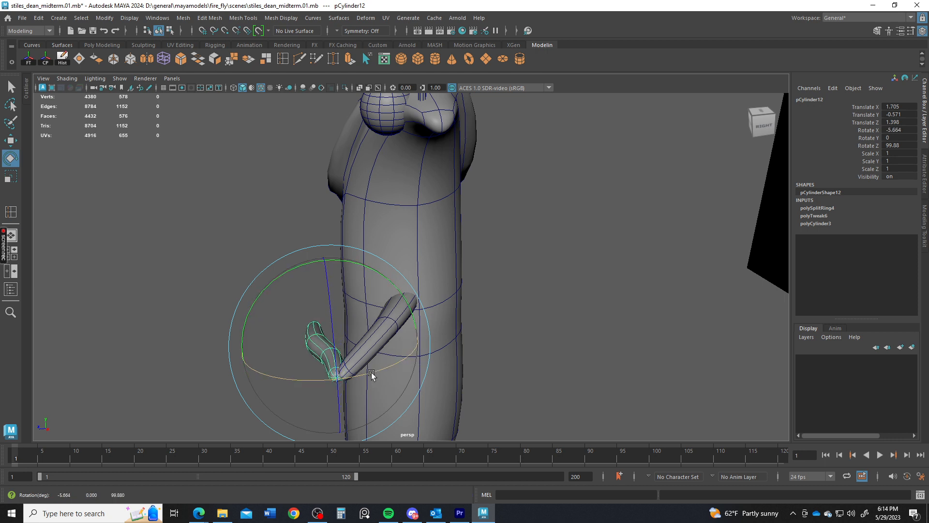
key("w")
left_click_drag(291, 351, 285, 352)
key("e")
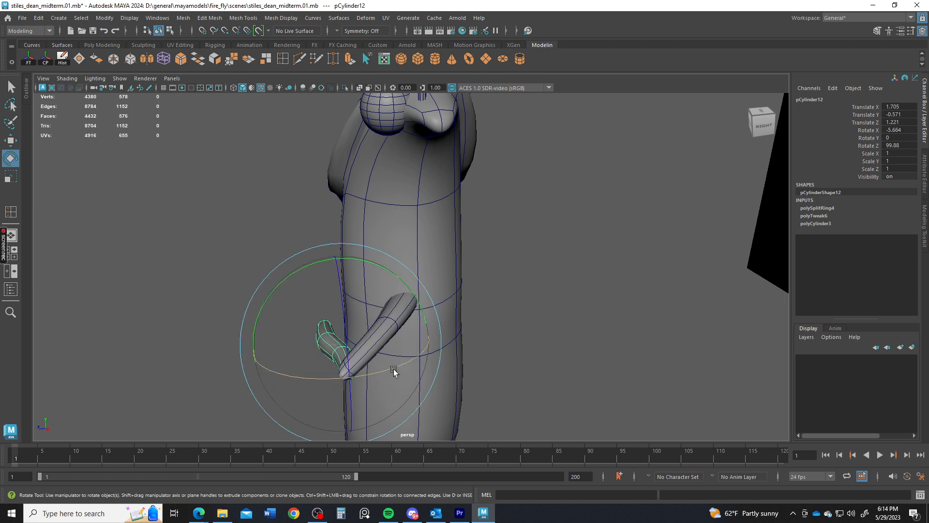
left_click_drag(393, 369, 399, 365)
key("w")
mouse_move(311, 348)
left_mouse_down()
mouse_move(377, 356)
mouse_move(413, 338)
mouse_move(374, 347)
mouse_move(322, 334)
left_mouse_up()
left_click_drag(288, 289, 398, 278)
Select the vertices at the lower segment's free end near the body and rotate them to refine the end's angle
scroll(405, 284, "down", 2)
scroll(398, 279, "down", 4)
middle_click_drag(399, 285, 417, 270, "alt")
left_click_drag(417, 270, 445, 318, "alt")
scroll(445, 320, "up", 3)
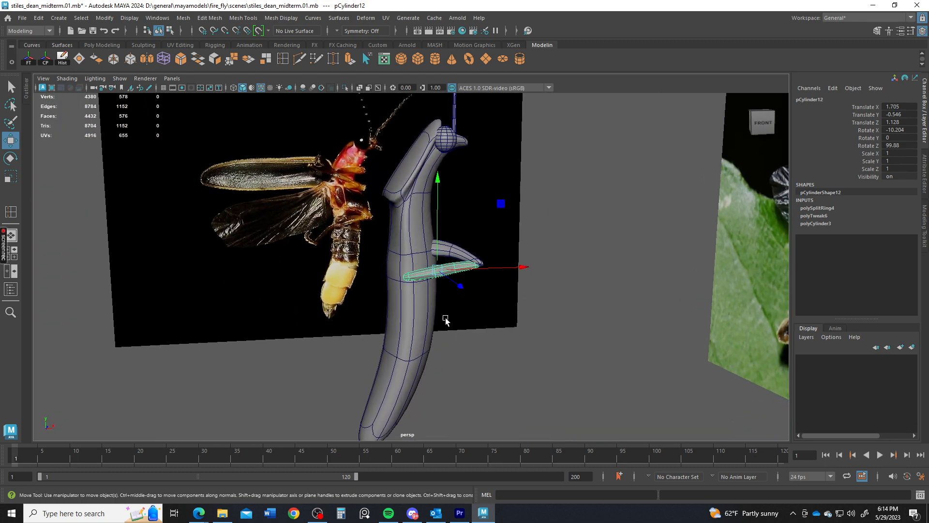
scroll(388, 295, "up", 3)
left_click_drag(353, 275, 399, 319, "alt")
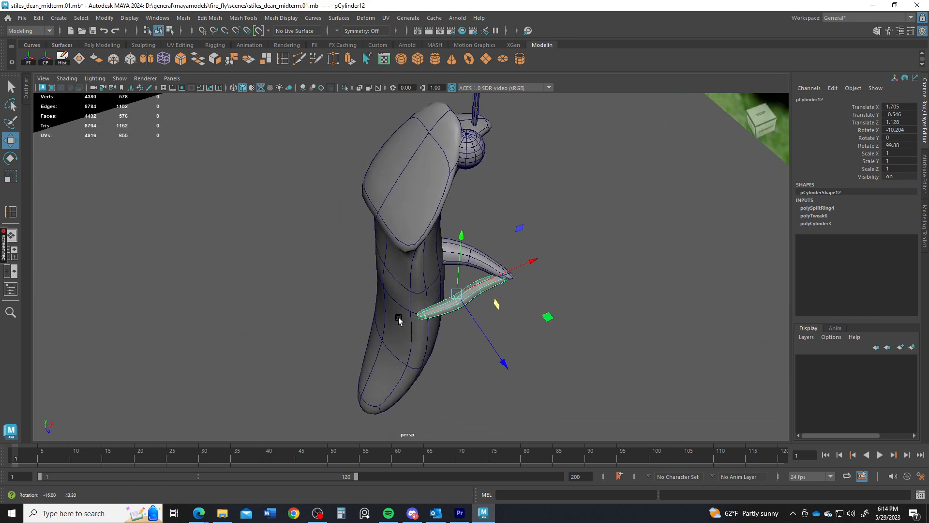
right_click_drag(400, 320, 611, 401, "alt")
right_click_drag(474, 365, 428, 225)
left_click_drag(416, 347, 434, 370)
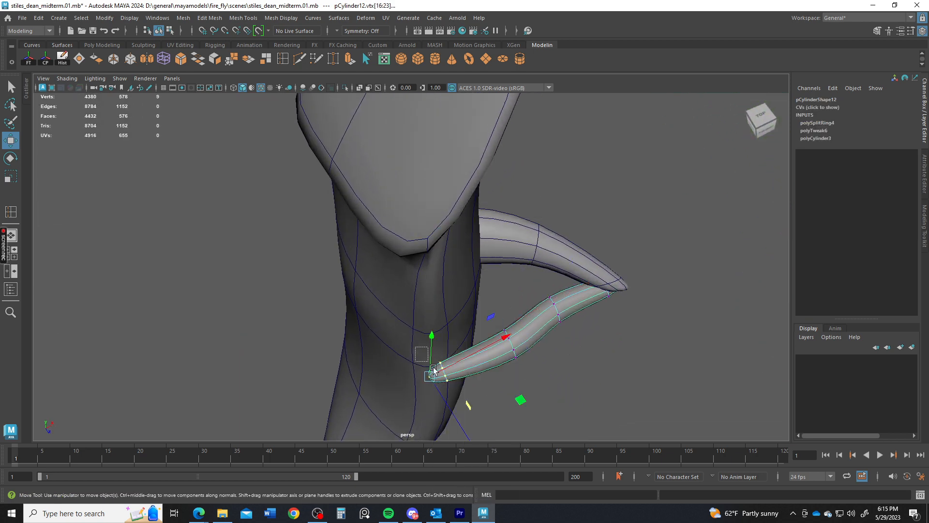
key("e")
left_click_drag(516, 410, 466, 448)
Create a third polygon cylinder and set its Z rotation to 90
key("q")
left_click_drag(568, 391, 392, 200, "alt")
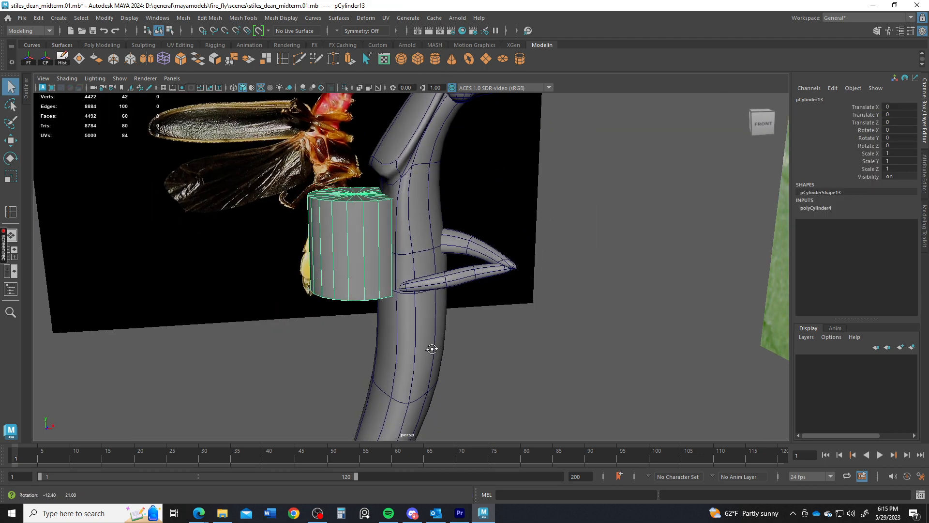
left_click_drag(432, 349, 439, 346, "alt")
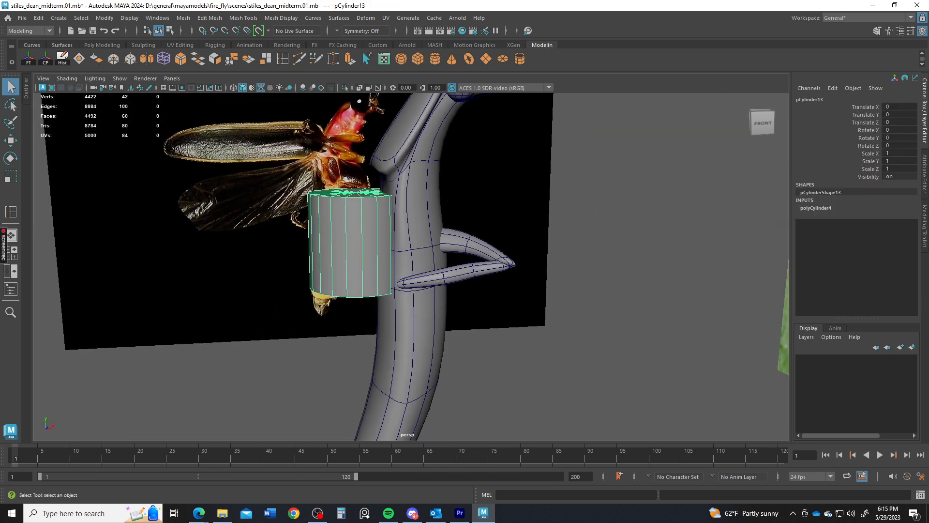
key("e")
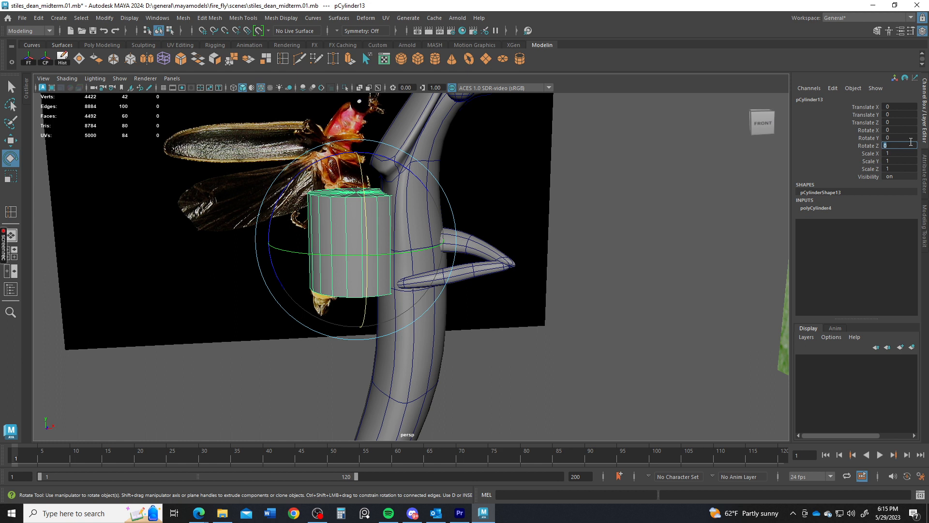
left_click(911, 144)
type("90")
key("Return")
key("w")
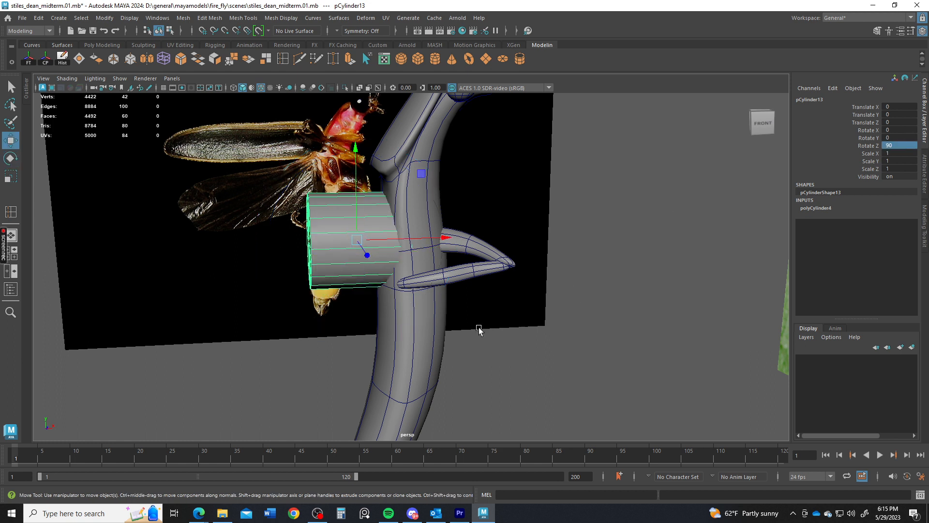
Set the third cylinder's radius to 0.1, axis subdivisions to 8 and height to 1
left_click(841, 207)
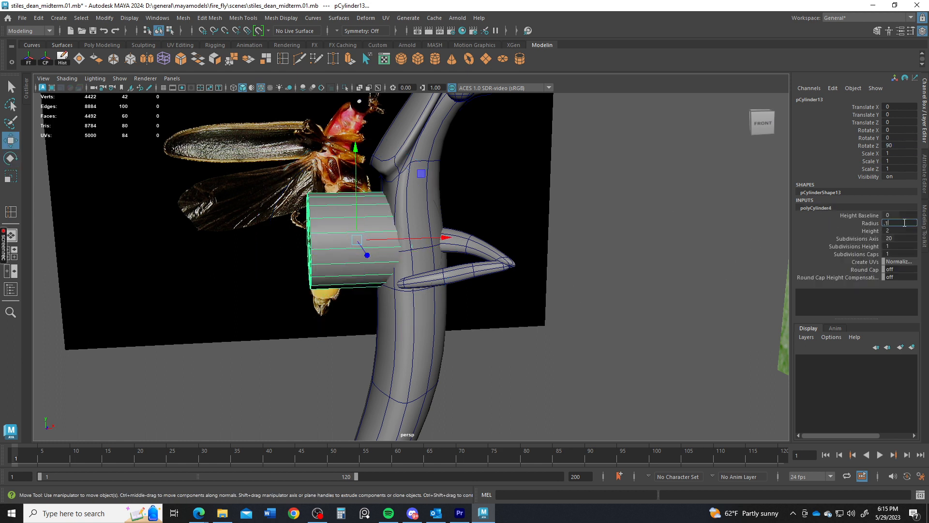
left_click(904, 223)
type(".1")
key("Return")
left_click(906, 241)
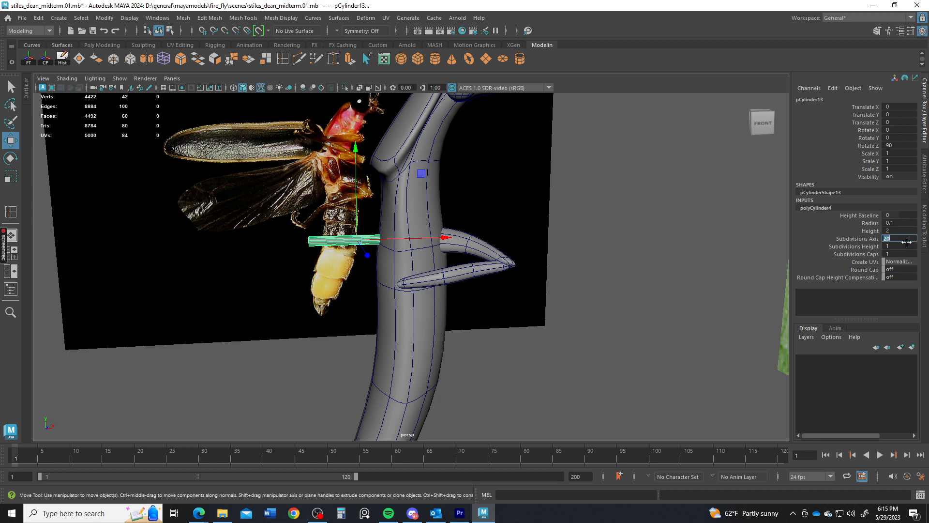
key("Return")
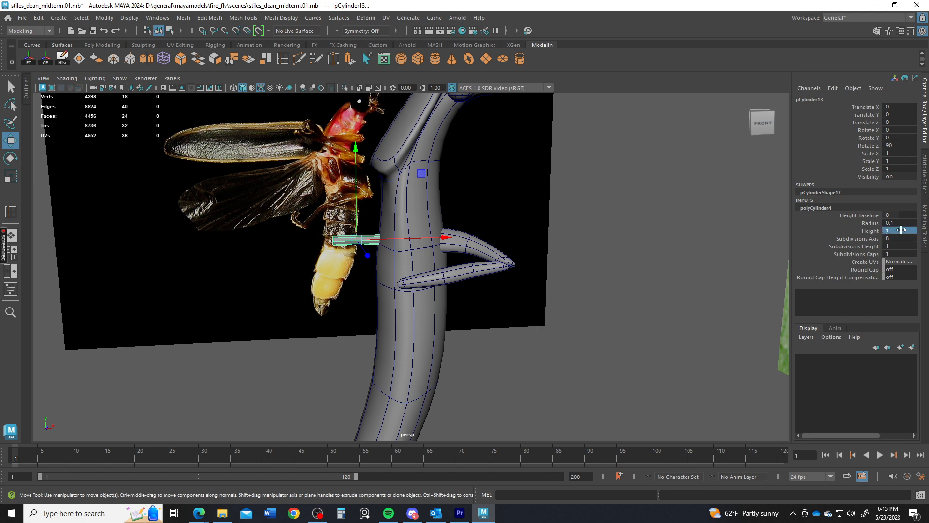
Move the thin cylinder to about X 0.25, Y -0.768, Z 0.995, beside the lower segment's free end
left_click_drag(432, 309, 393, 264, "alt")
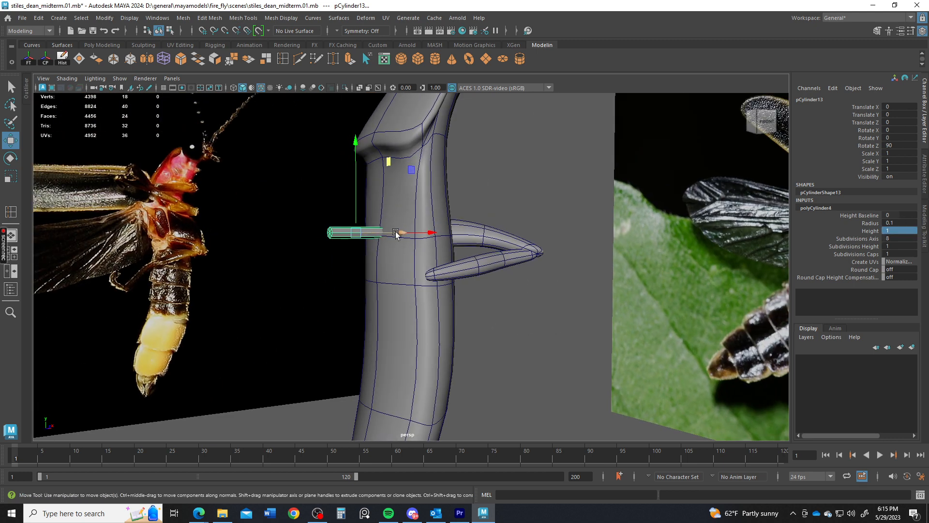
left_click_drag(406, 233, 443, 232)
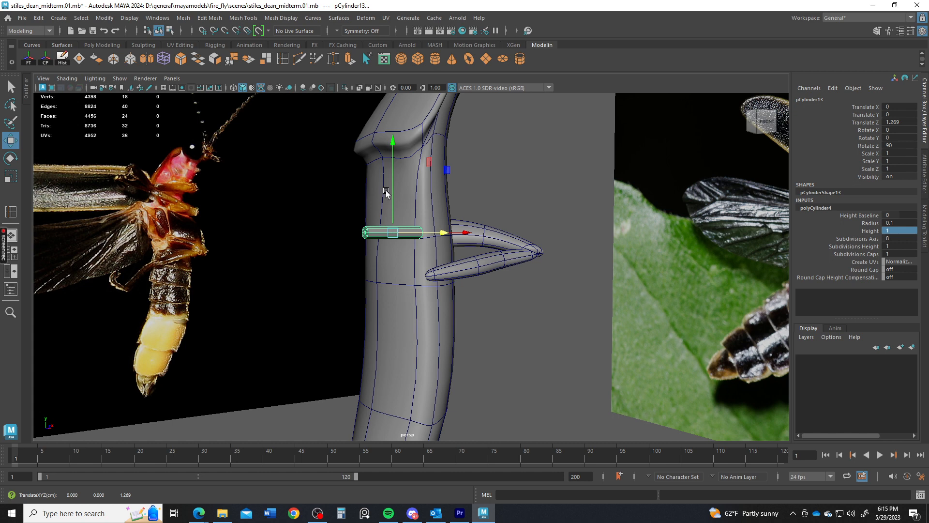
left_click_drag(393, 196, 443, 352)
left_click_drag(417, 408, 415, 320)
right_click_drag(416, 320, 436, 320, "alt")
middle_click_drag(437, 320, 441, 329, "alt")
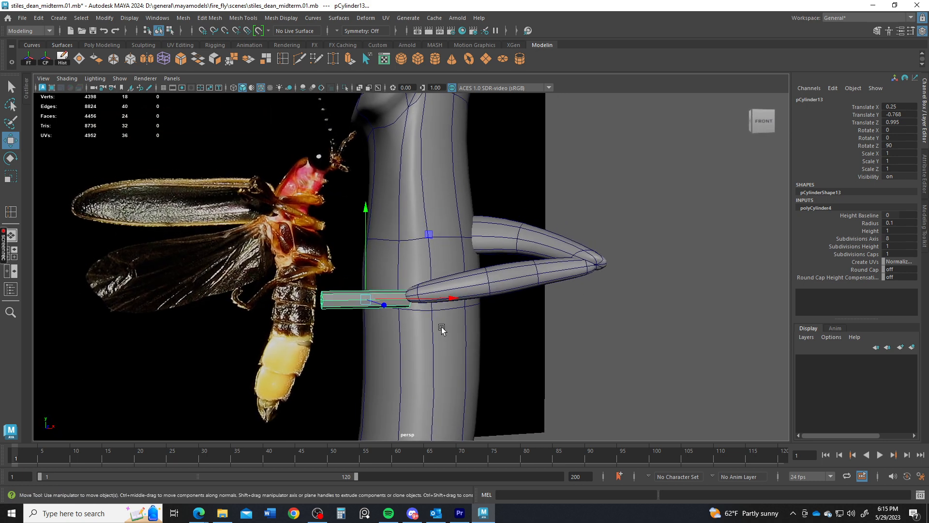
Tilt the thin cylinder to about 113.642 in Z rotation
key("e")
left_click_drag(322, 227, 298, 254)
key("w")
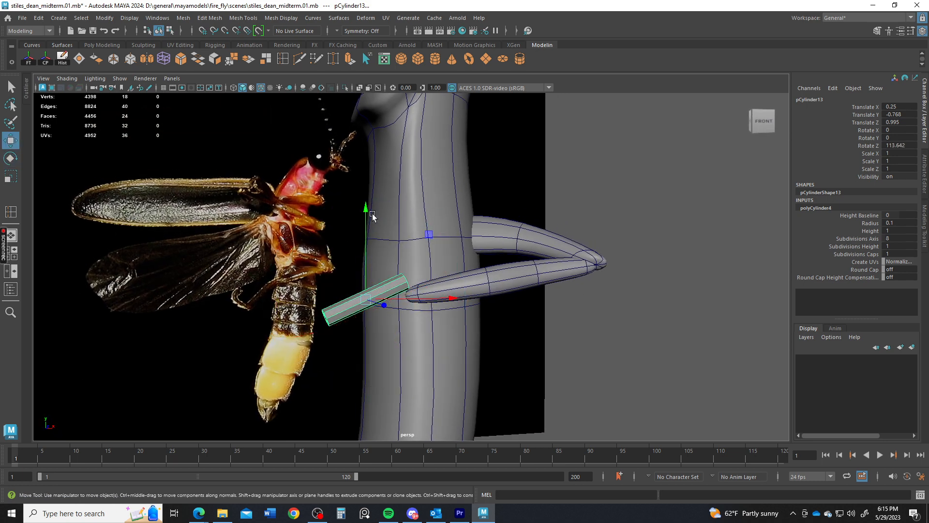
Move the thin cylinder to about Y -0.965, Z 1.091 and set its height subdivisions to 2
left_click_drag(368, 203, 368, 221)
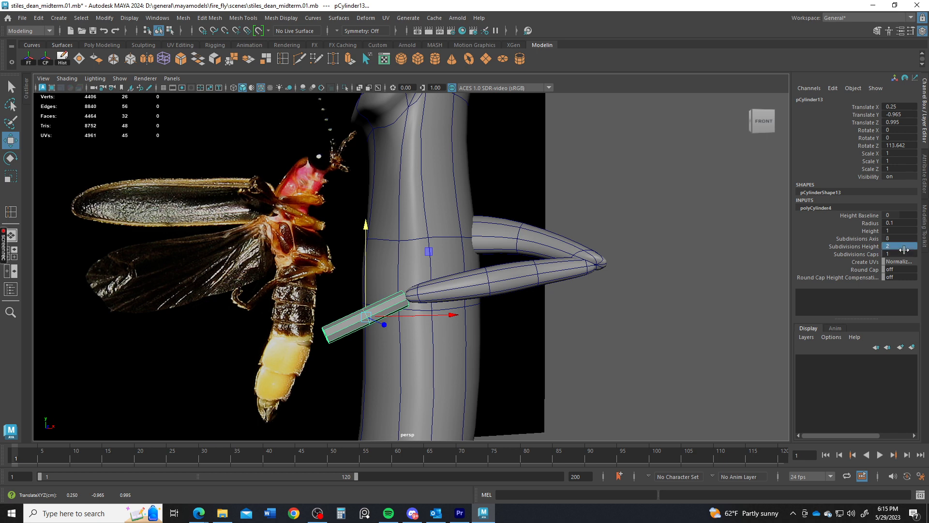
right_click_drag(388, 271, 429, 331, "alt")
left_click_drag(429, 331, 481, 378, "alt")
middle_click_drag(481, 377, 451, 325, "alt")
right_click_drag(451, 325, 462, 338, "alt")
left_click_drag(474, 401, 486, 409)
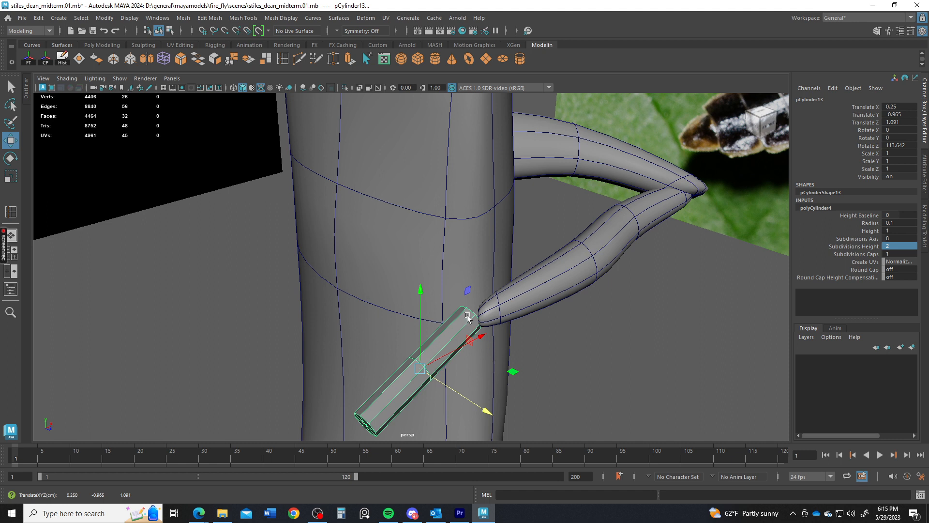
Angle and narrow the thin cylinder's upper end vertices and move them into the lower segment's free tip
right_click_drag(467, 317, 459, 285)
key("e")
left_click_drag(510, 351, 446, 397)
key("w")
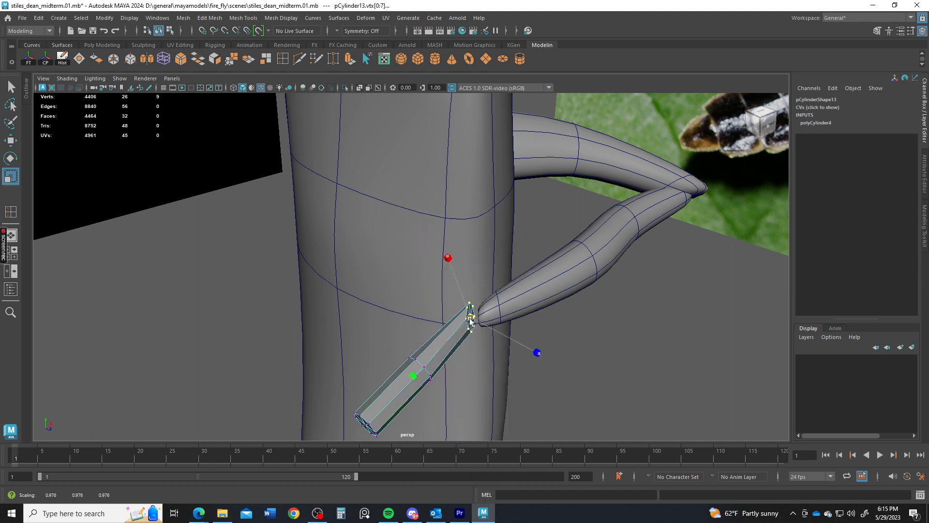
left_click_drag(563, 320, 577, 322)
left_click_drag(487, 361, 387, 262, "alt")
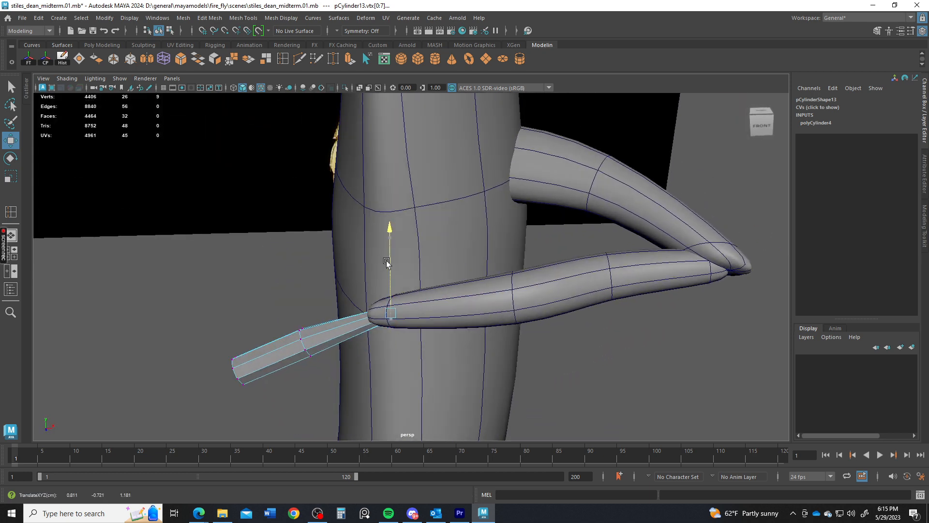
left_click_drag(474, 315, 467, 310)
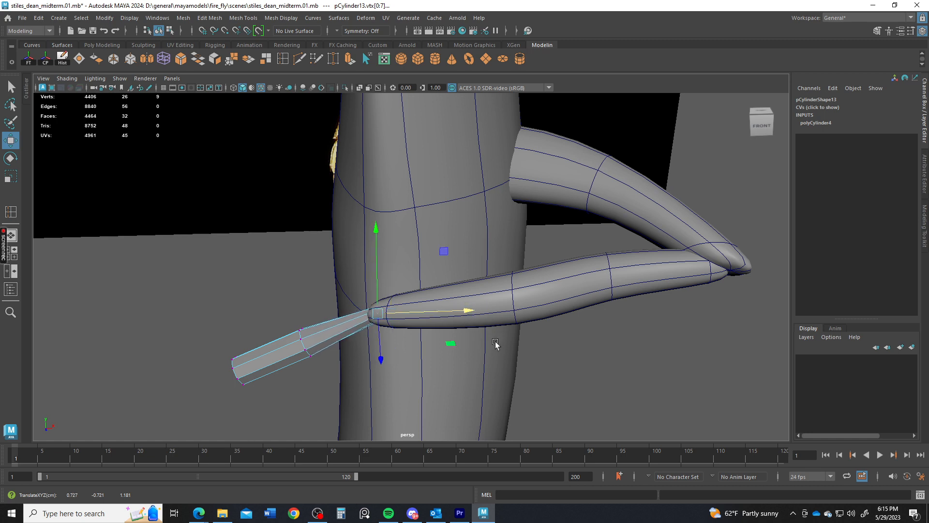
Move the thin cylinder's free end vertices forward to about Z 1.571, bending the segment at its middle ring
right_click_drag(496, 344, 413, 270, "alt")
left_click_drag(413, 270, 404, 264, "alt")
right_click_drag(405, 264, 421, 286, "alt")
left_click_drag(421, 286, 372, 325, "alt")
left_click_drag(345, 334, 382, 389)
left_click_drag(382, 390, 415, 379, "alt")
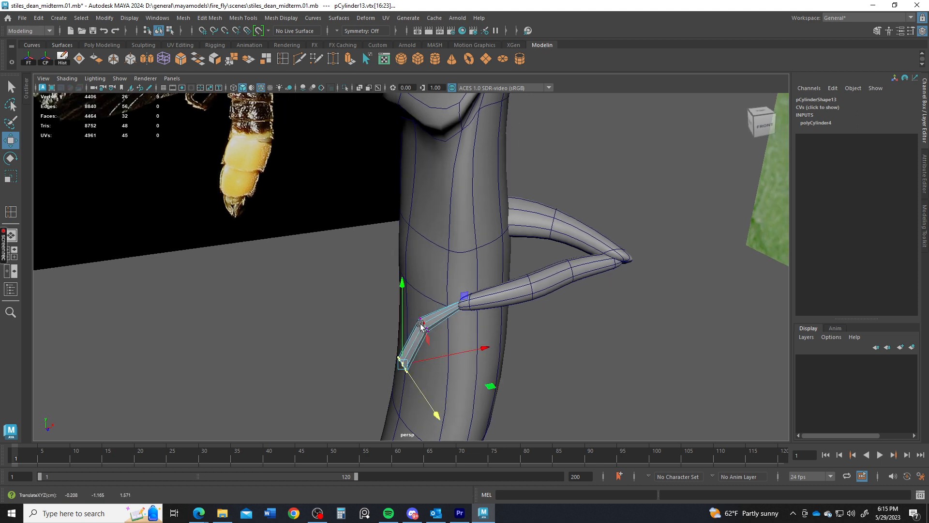
Show the thin segment with smooth mesh preview and scale the vertex ring at its joint end
key("3")
right_click_drag(425, 326, 498, 213)
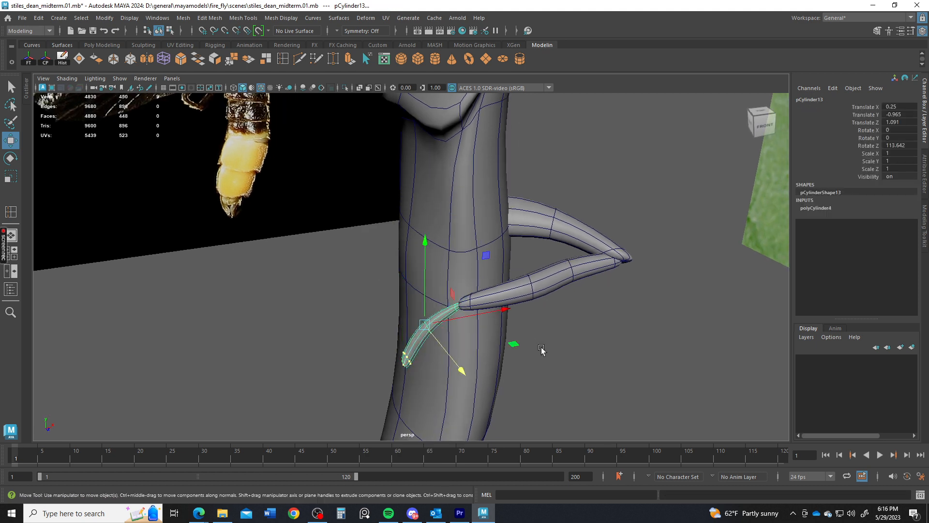
right_click_drag(440, 238, 405, 238)
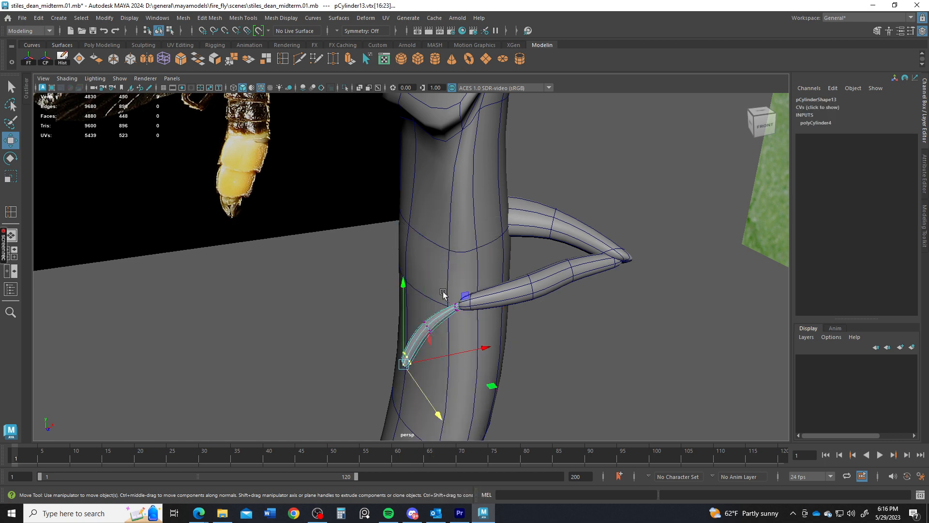
left_click_drag(442, 290, 465, 308)
key("r")
key("q")
left_click_drag(583, 364, 504, 334, "alt")
right_click_drag(504, 334, 422, 308, "alt")
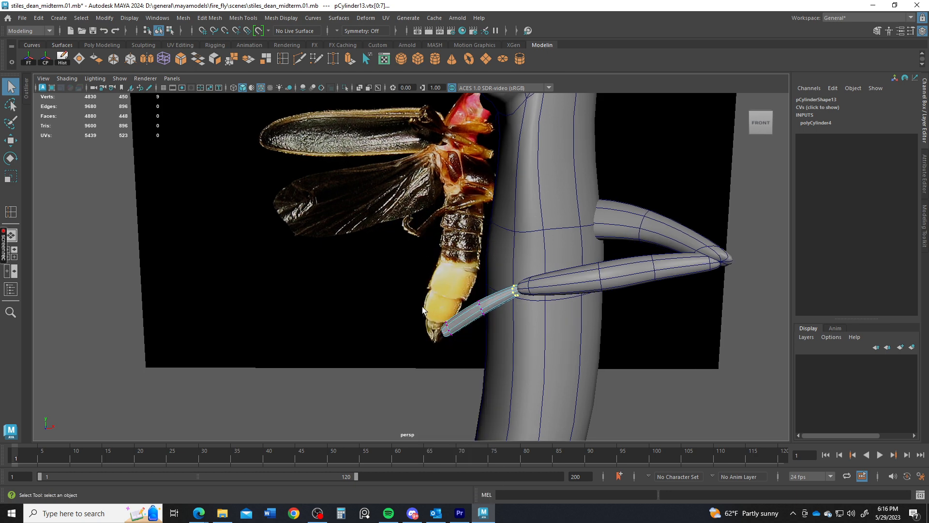
In the front view, move the thin segment's free end vertices to about X -0.458, Y -1.683, following the reference leg
key("space")
key("space")
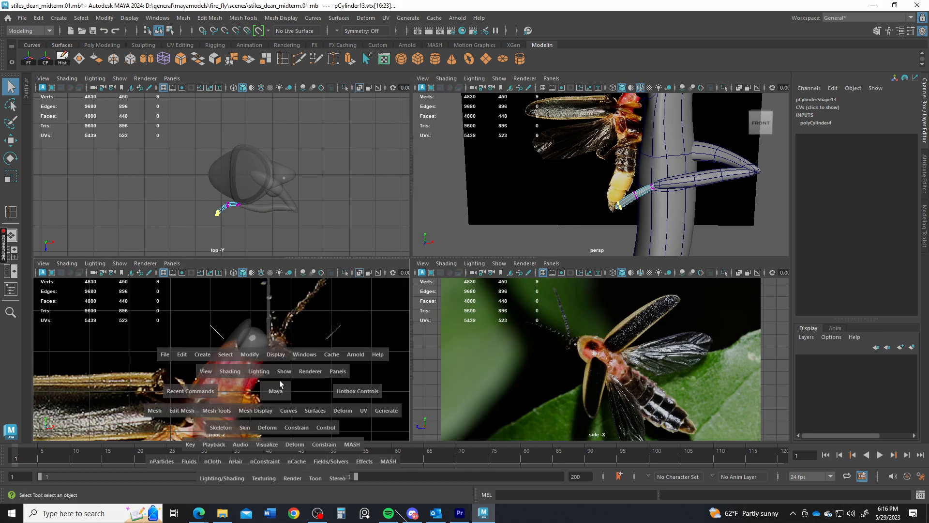
scroll(446, 317, "down", 3)
middle_click_drag(446, 316, 452, 280, "alt")
right_click_drag(451, 280, 515, 335, "alt")
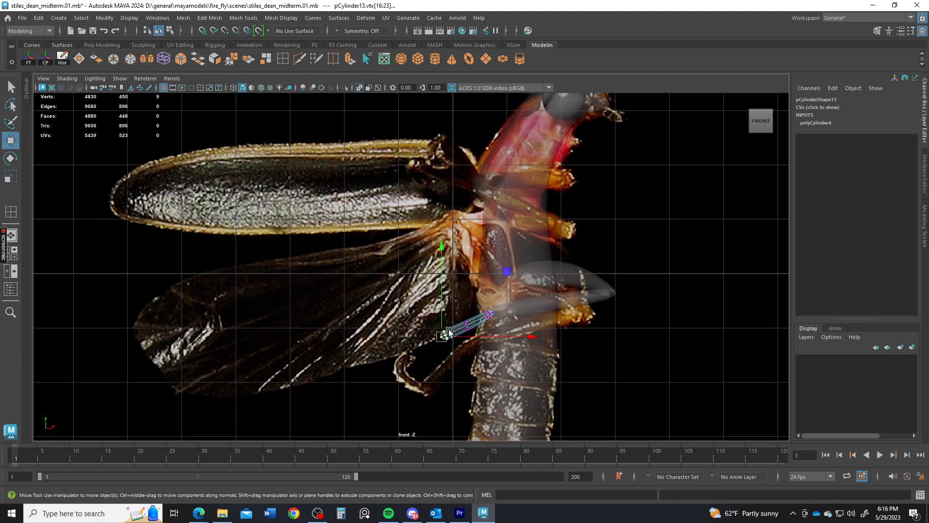
key("w")
left_click_drag(444, 334, 430, 364)
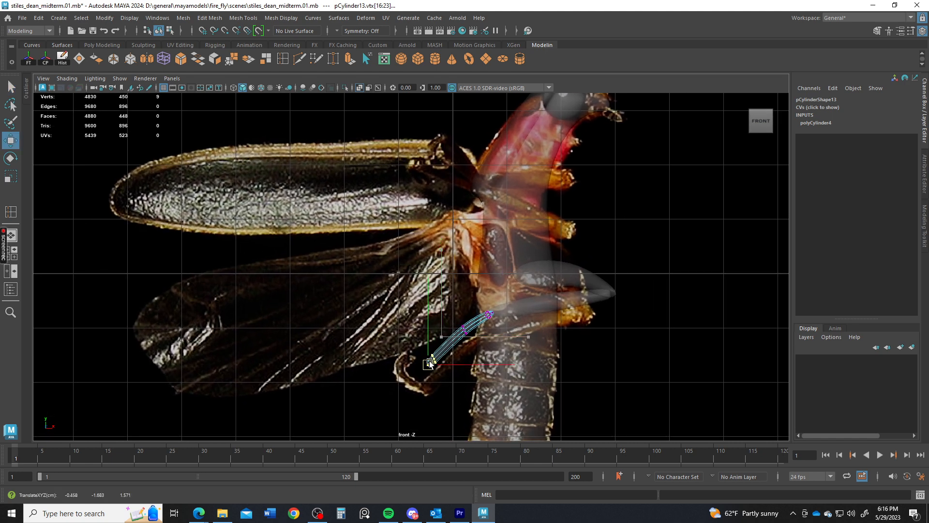
Lengthen the lower leg segment to about 1.087 in Y scale and move it to about X 1.607
key("F8")
left_click(535, 312)
key("r")
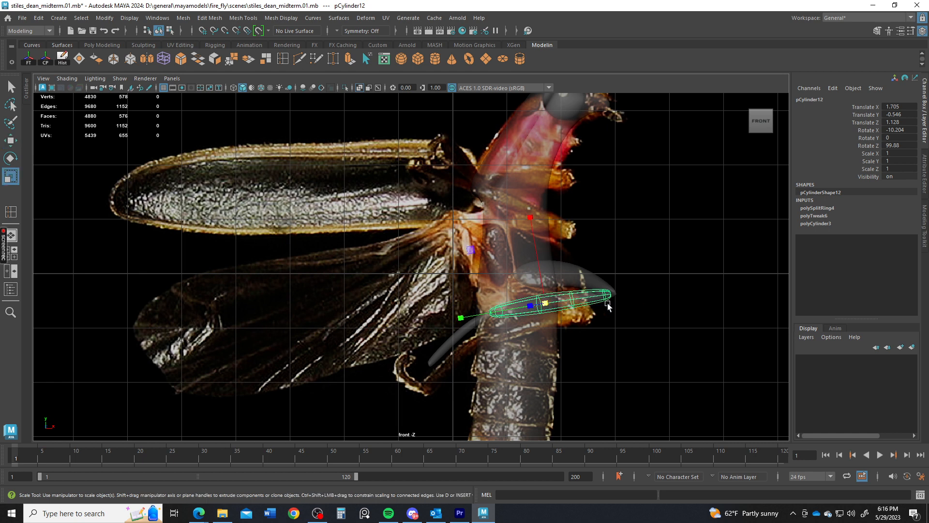
left_click_drag(469, 317, 455, 318)
key("w")
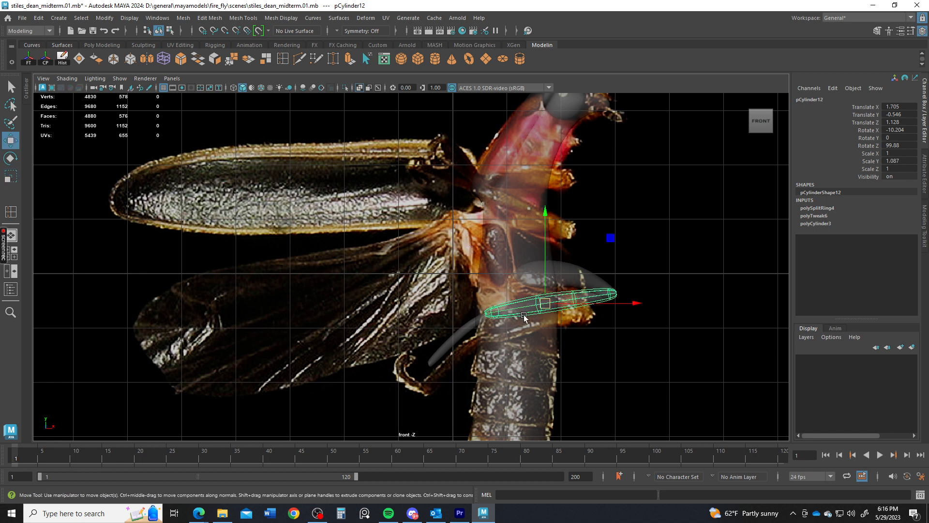
left_click_drag(607, 301, 601, 304)
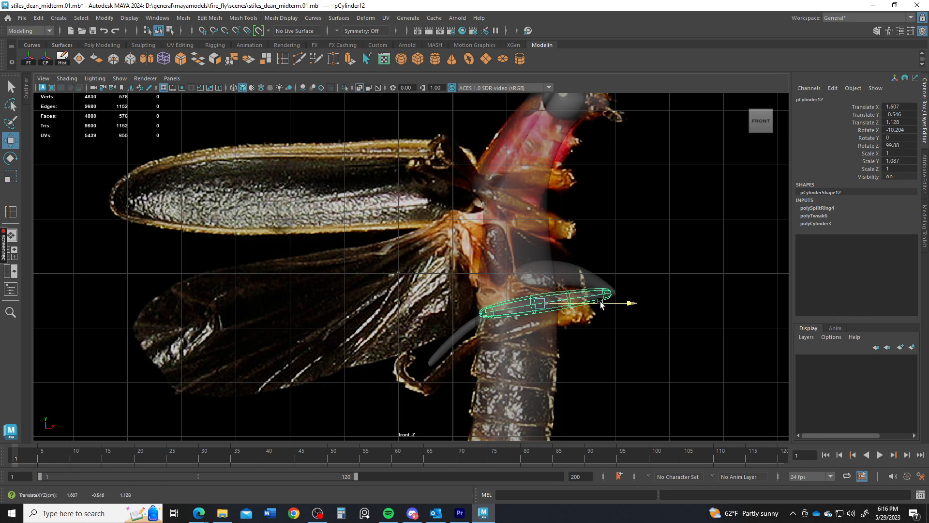
Move the thin segment to about X 0.134 to meet the lengthened lower segment
left_click(589, 282)
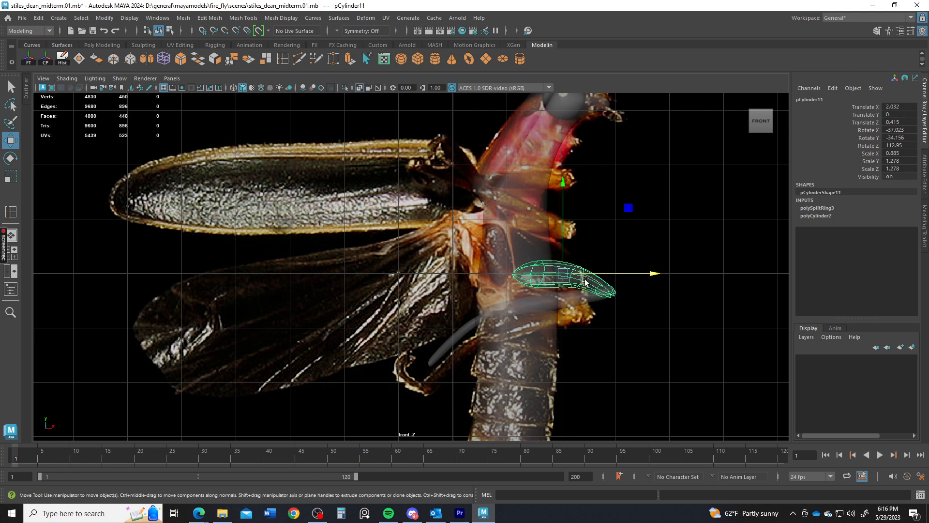
left_click(455, 341)
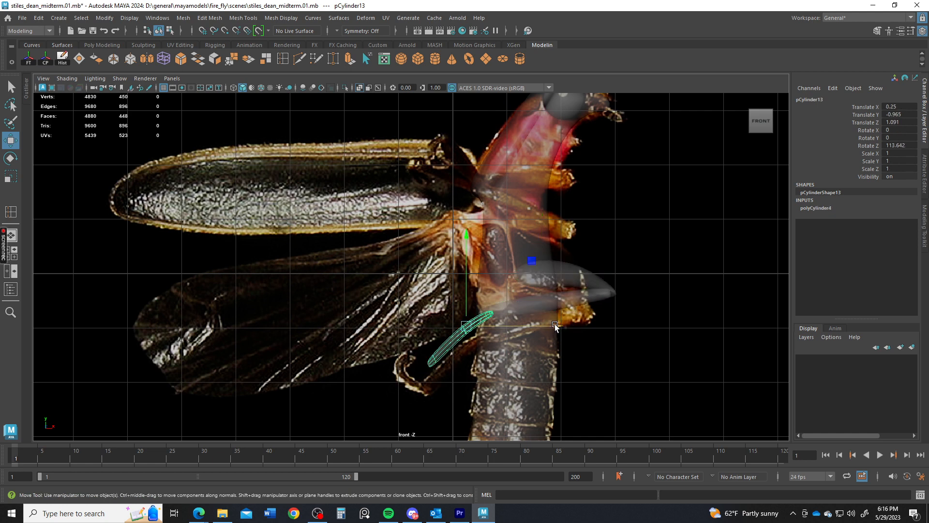
left_click_drag(556, 327, 549, 328)
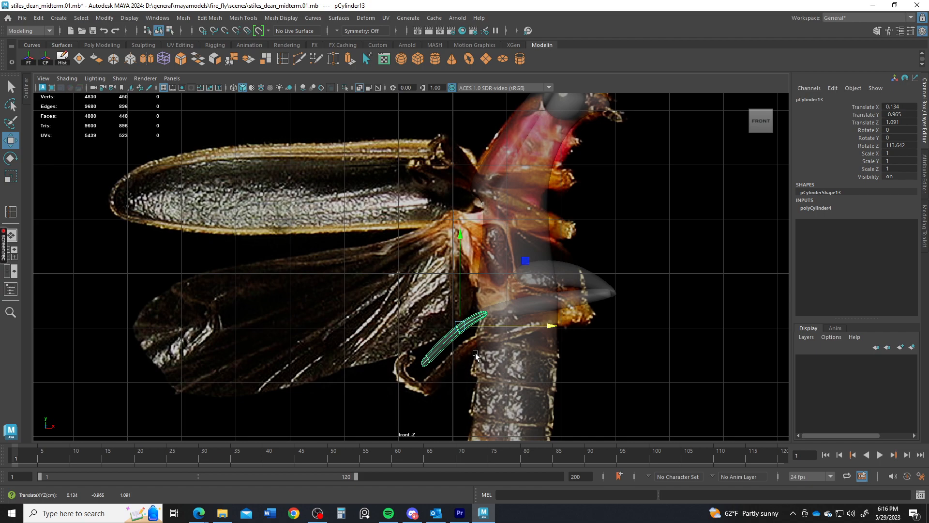
In the perspective view, duplicate the thin segment and place the copy beside the original's free end
key("space")
left_click_drag(636, 218, 635, 196)
left_click_drag(476, 279, 572, 317, "alt")
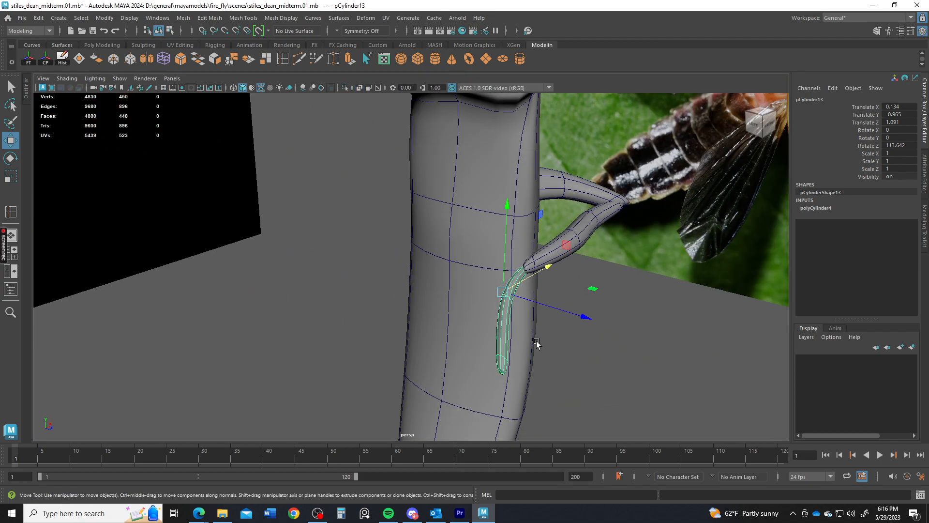
left_click_drag(536, 342, 407, 234, "alt")
right_click_drag(407, 235, 450, 342, "alt")
middle_click_drag(450, 342, 421, 356, "alt")
mouse_move(420, 356)
right_mouse_down("alt")
mouse_move(473, 393)
mouse_move(472, 381)
mouse_move(411, 349)
right_mouse_up("alt")
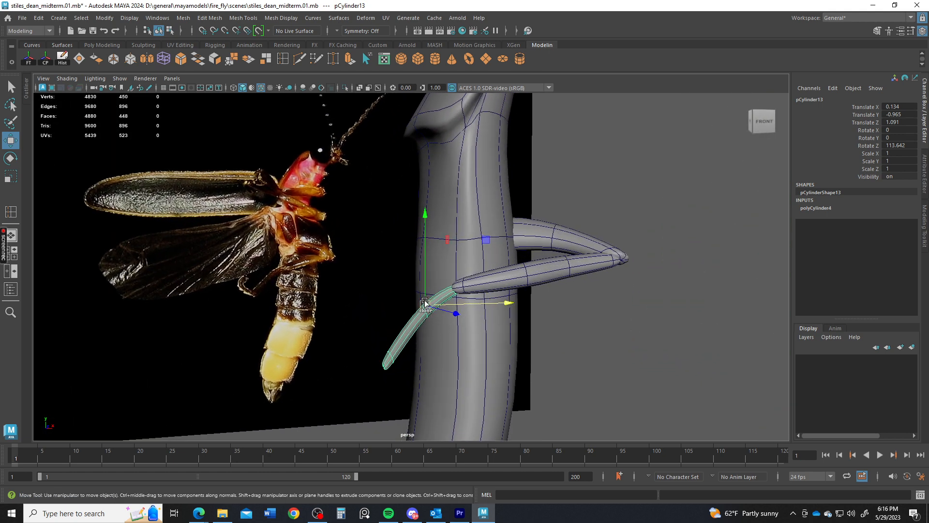
mouse_move(424, 302)
left_mouse_down("shift")
mouse_move(368, 314)
mouse_move(384, 345)
left_mouse_up("shift")
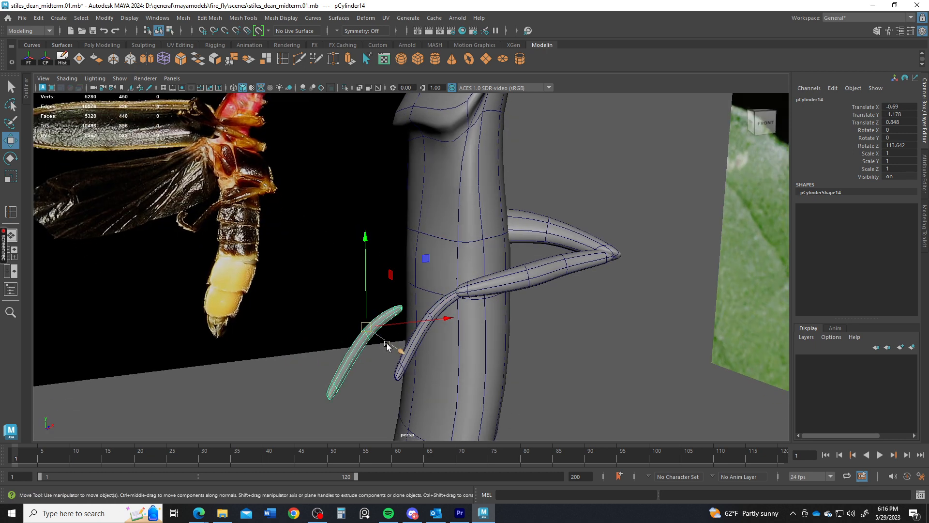
Rotate the copied segment to about -240.983 in Y and move it to about X -0.776, Y -2.16, Z 1.01
key("e")
mouse_move(392, 292)
left_mouse_down()
mouse_move(377, 430)
mouse_move(388, 400)
left_mouse_up()
key("w")
mouse_move(367, 334)
left_mouse_down()
mouse_move(363, 398)
mouse_move(467, 344)
mouse_move(475, 359)
mouse_move(432, 361)
mouse_move(429, 325)
left_mouse_up()
Set the copy's pivot at its upper end and move it to about X -1.03, Y -1.955, Z 1.642, meeting the thin segment's tip
key("d")
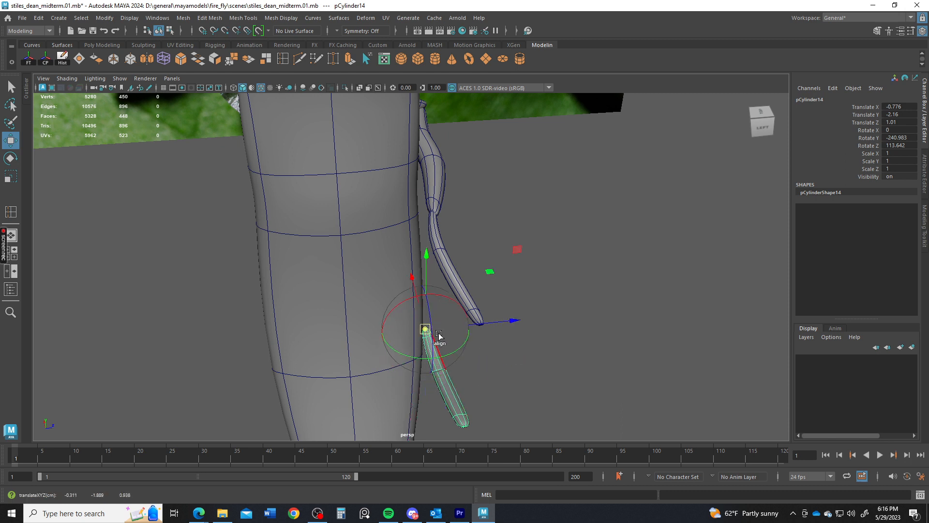
key("d")
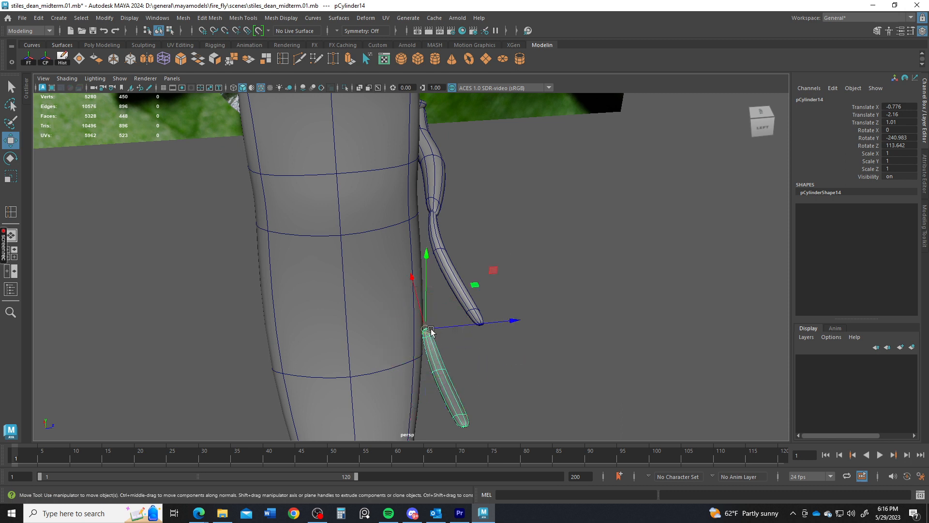
left_click_drag(431, 331, 473, 330)
Rotate the copied segment about its joint to about 63.011 in X rotation, so it points back upward
left_click_drag(520, 357, 401, 349, "alt")
key("e")
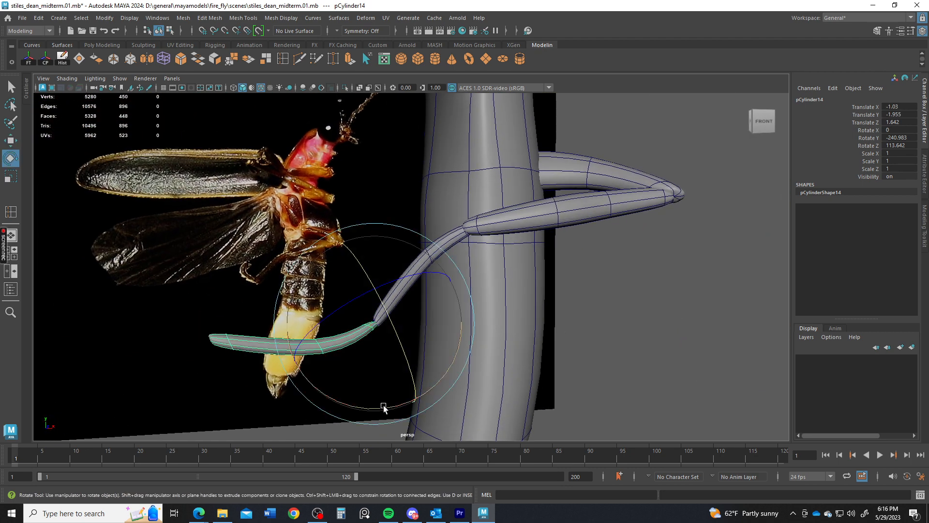
left_click_drag(384, 406, 303, 350)
key("q")
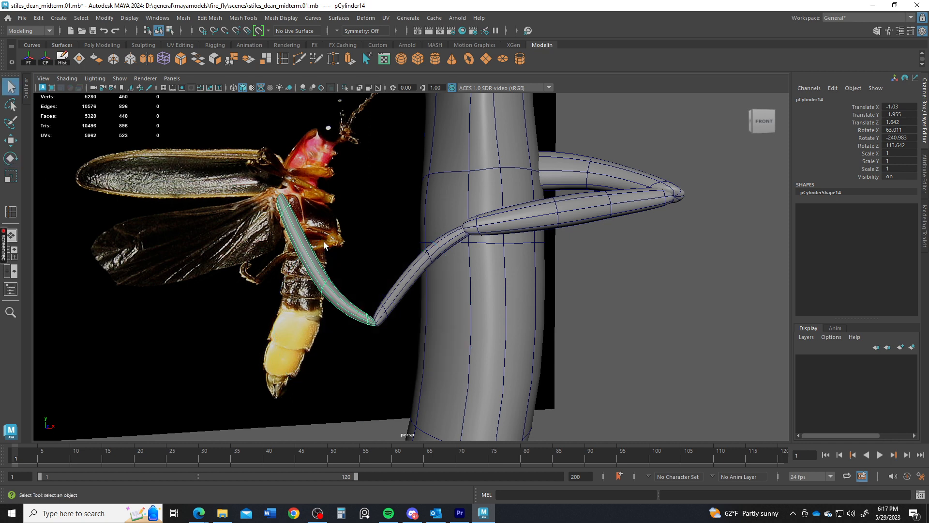
Move the copied segment's free end vertices to about X -0.741, Y -0.991, shortening and curling it into a foot
right_click_drag(305, 226, 258, 225)
left_click_drag(248, 172, 253, 287)
key("e")
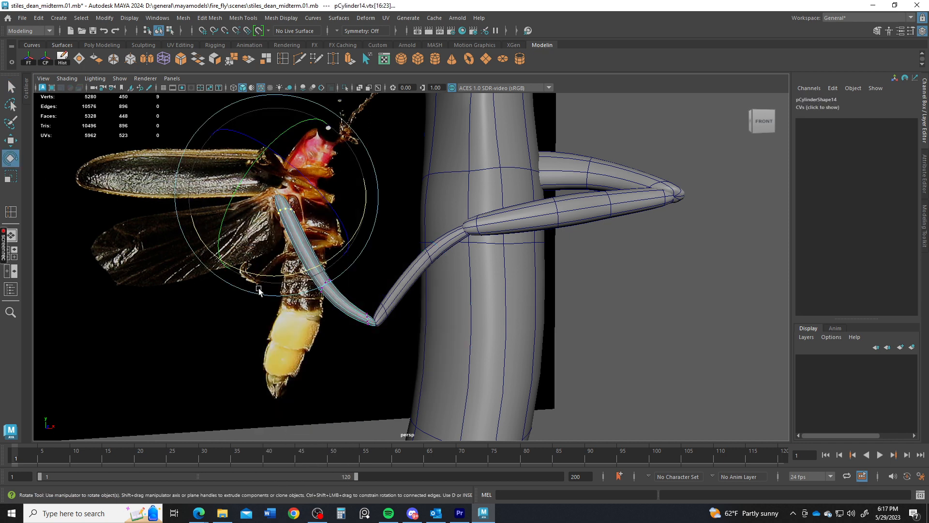
key("w")
left_click_drag(309, 196, 354, 245)
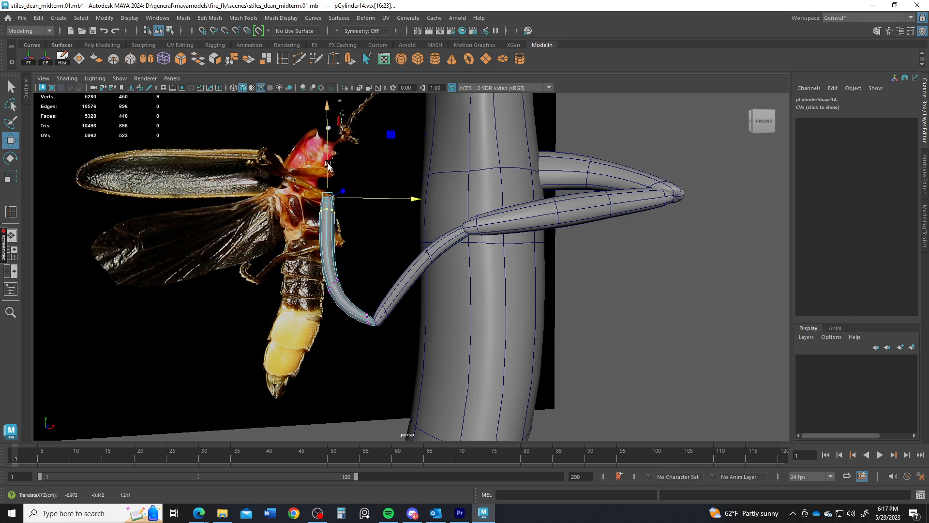
left_click_drag(328, 165, 334, 220)
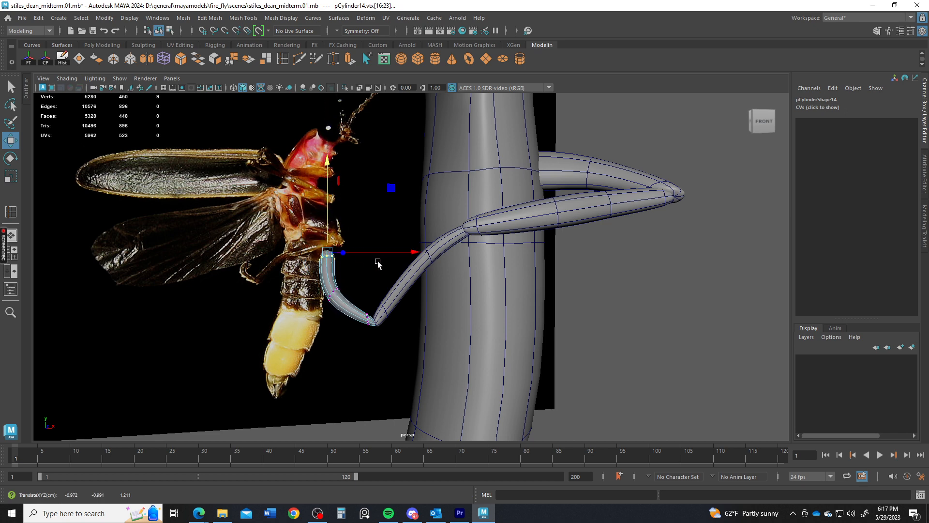
left_click_drag(378, 253, 399, 262)
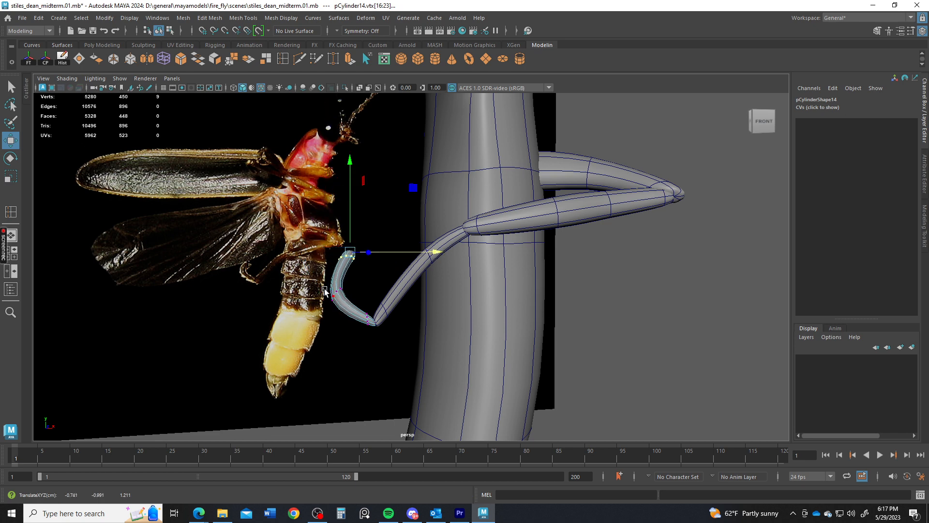
Rotate the foot segment's end vertices to tilt its curled tip, and clear the selection
left_click_drag(324, 291, 364, 276, "alt")
key("e")
left_click_drag(288, 323, 278, 273)
key("q")
right_click_drag(370, 325, 376, 361, "alt")
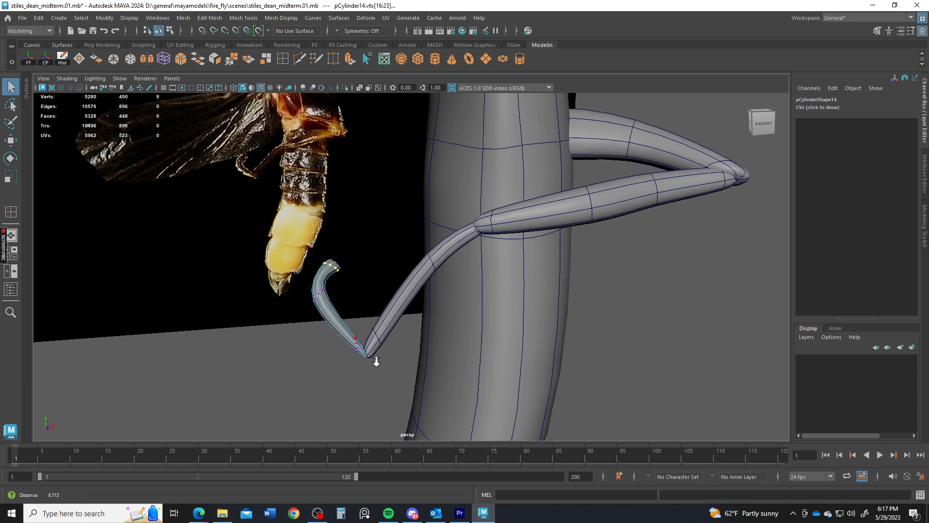
key("e")
left_click_drag(448, 362, 453, 380)
right_click_drag(508, 371, 487, 345, "alt")
key("q")
left_click(655, 317)
Select all four leg segments, from the upper segment to the curled foot, and group them
right_click_drag(600, 298, 467, 257, "alt")
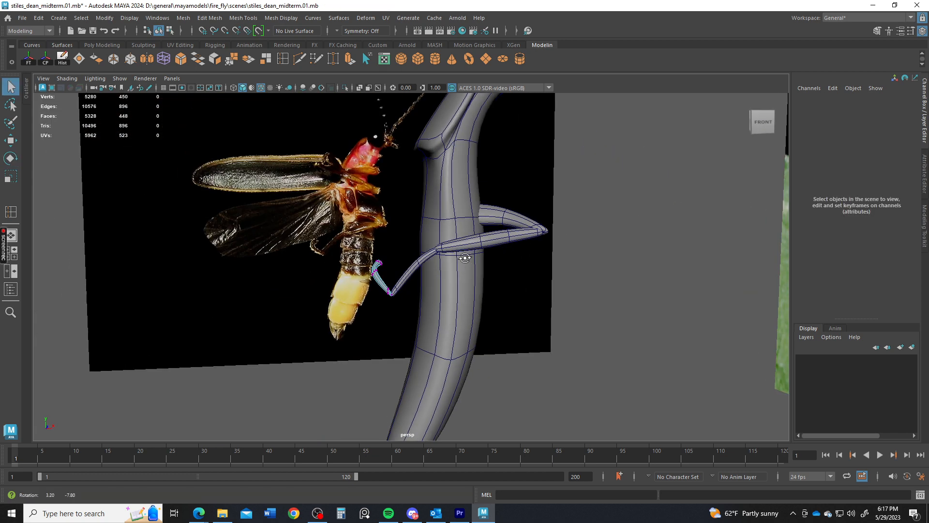
left_click_drag(467, 257, 471, 275, "alt")
right_click_drag(471, 275, 562, 246, "alt")
left_click_drag(562, 250, 471, 288, "alt")
left_click(575, 304)
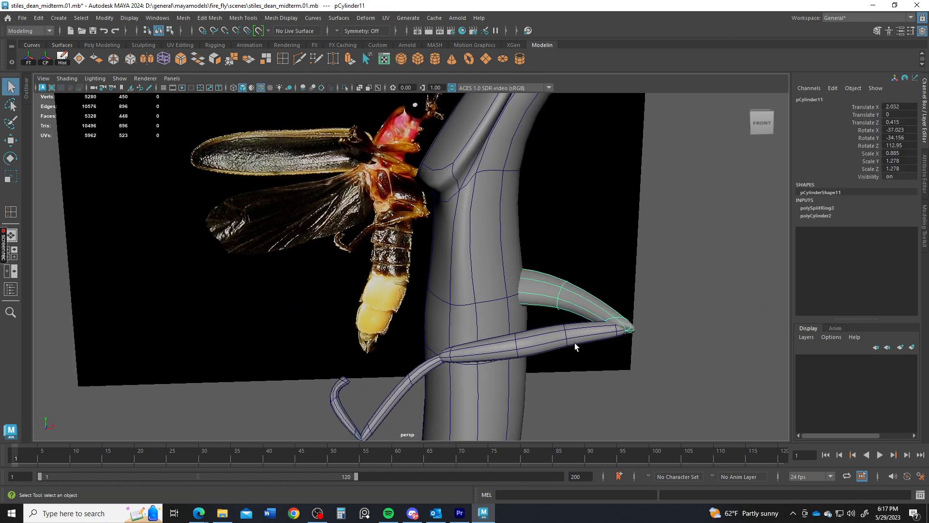
left_click(563, 343)
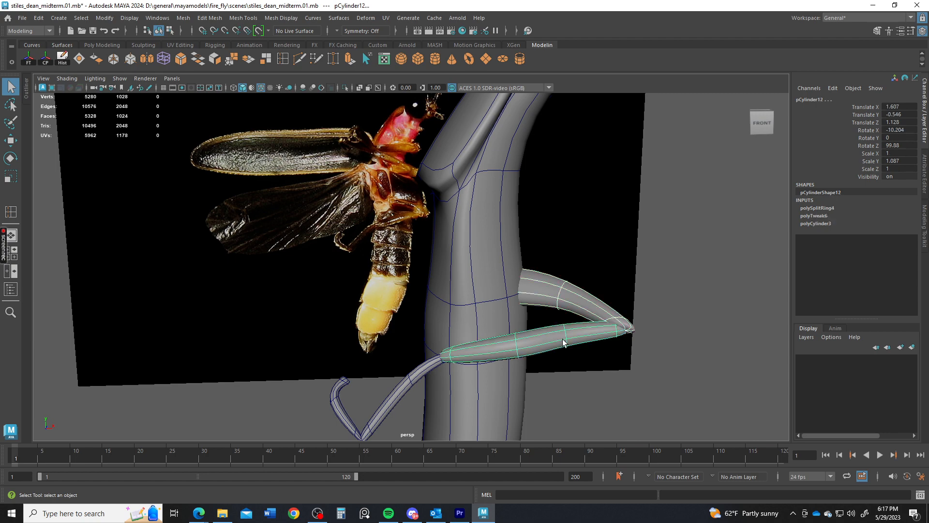
left_click(417, 379, "shift")
left_click(345, 412, "shift")
scroll(494, 357, "down", 3)
left_click_drag(495, 355, 506, 314, "alt")
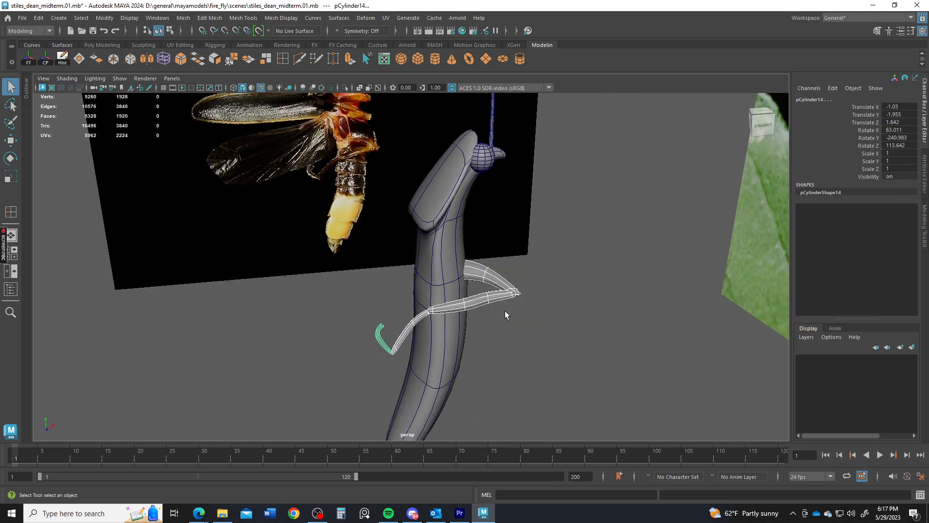
key("ctrl+g")
key("w")
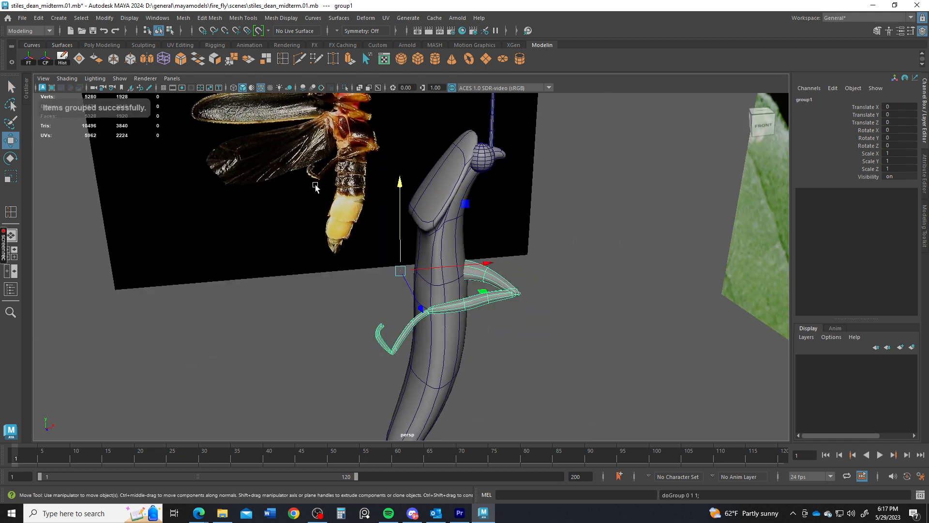
Duplicate the grouped leg upward to Translate Y 0.69 and move the copy's pivot to where its upper segment meets the body
mouse_move(316, 184)
left_mouse_down("alt")
mouse_move(418, 274)
mouse_move(400, 262)
mouse_move(401, 226)
left_mouse_up("alt")
key("d")
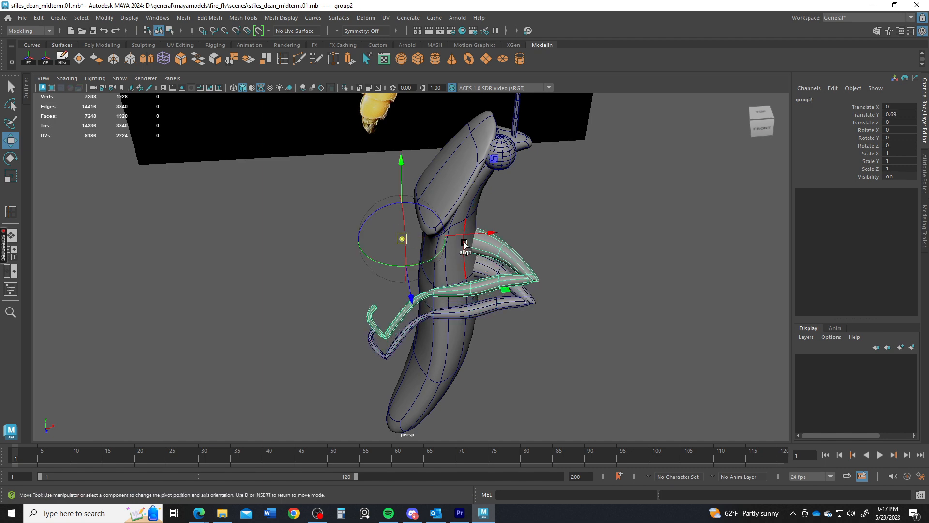
left_click_drag(454, 238, 463, 317)
key("d")
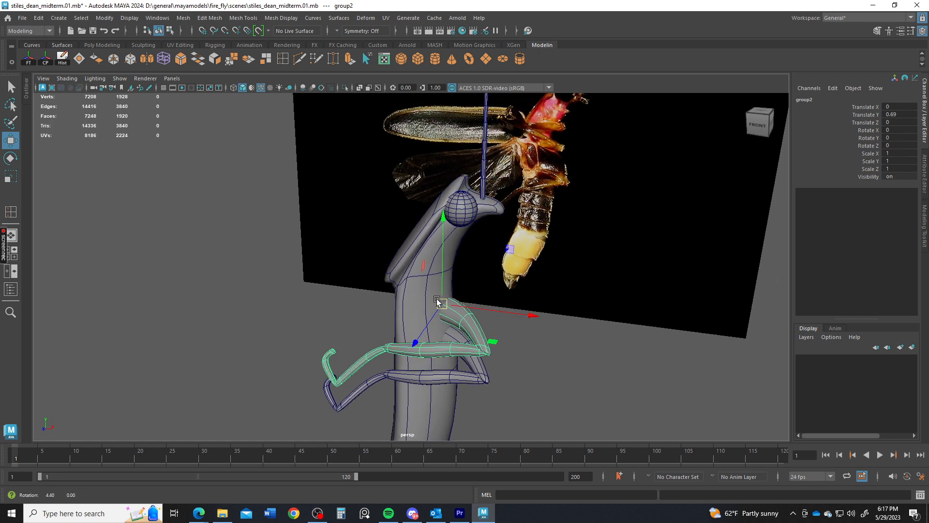
Scale the copied leg to 0.914, raise it to Translate Y 1.118 and rotate it to about -39.029, -9.567, -11.586
key("r")
left_click_drag(437, 305, 517, 323)
key("w")
key("e")
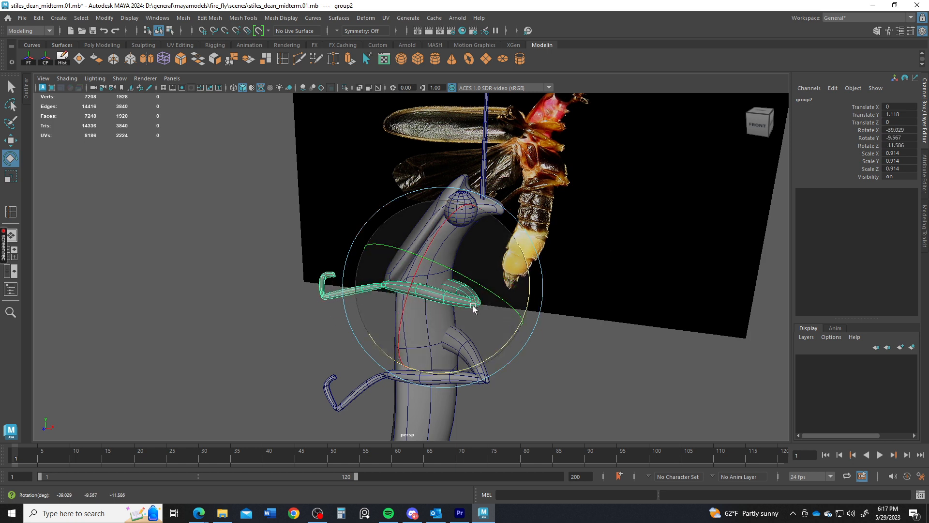
Duplicate the adjusted leg upward at Translate Y 1.505, scaled to 0.84 and rotated to about -39.791, -4.495, -5.375
key("w")
left_click_drag(442, 273, 443, 257, "shift")
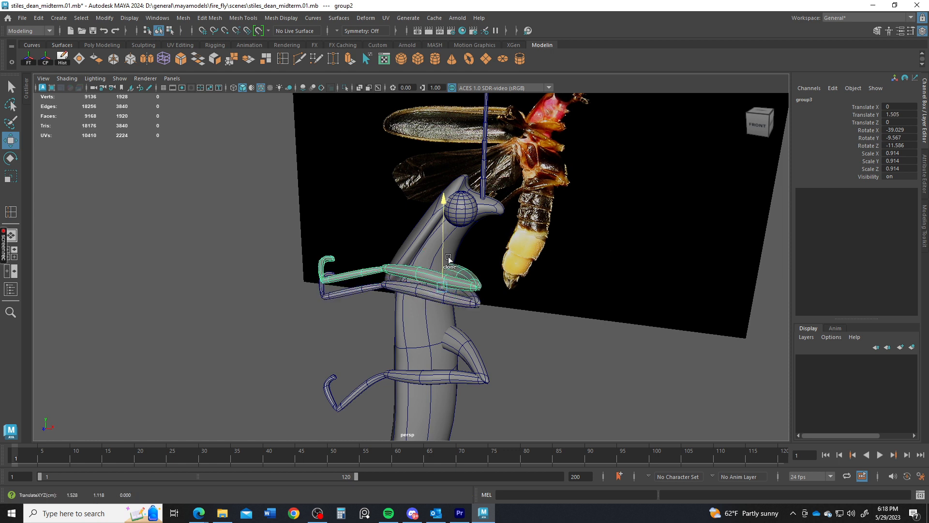
key("r")
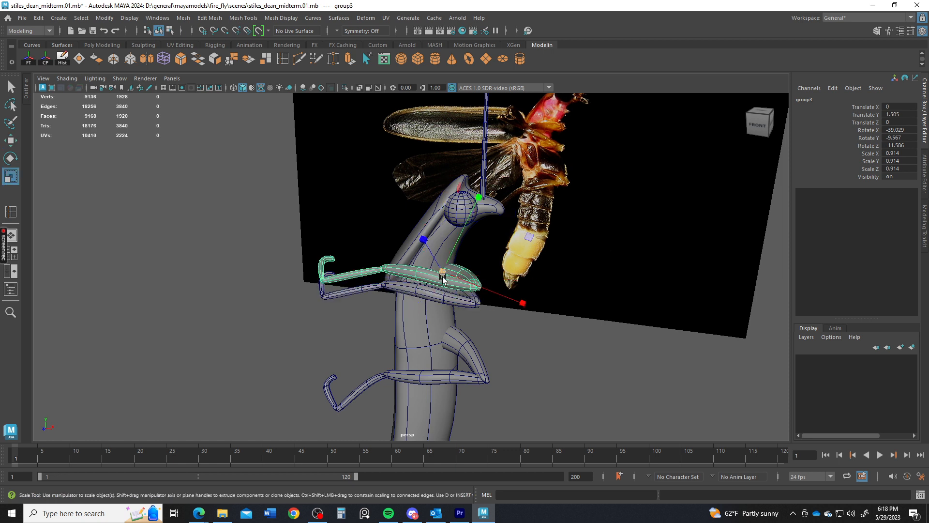
left_click_drag(444, 272, 433, 271)
key("e")
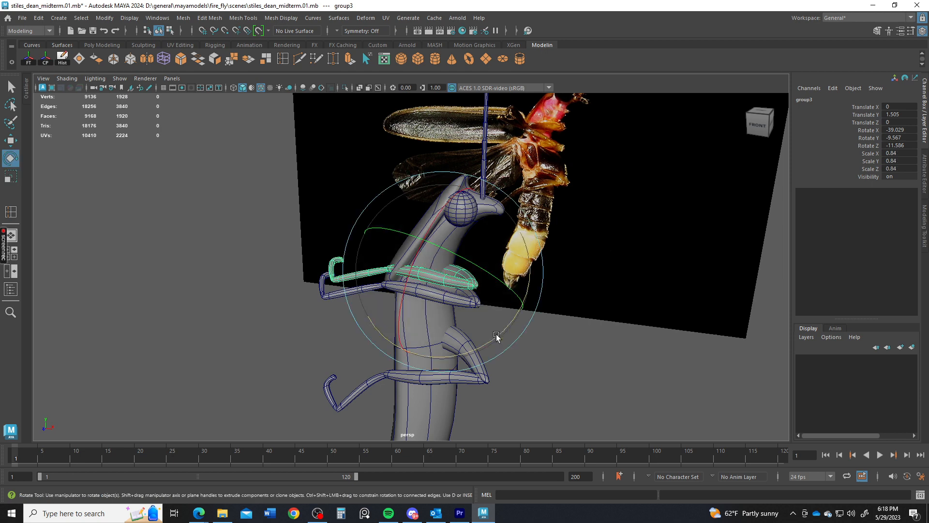
mouse_move(498, 332)
left_mouse_down()
mouse_move(508, 338)
mouse_move(494, 324)
left_mouse_up()
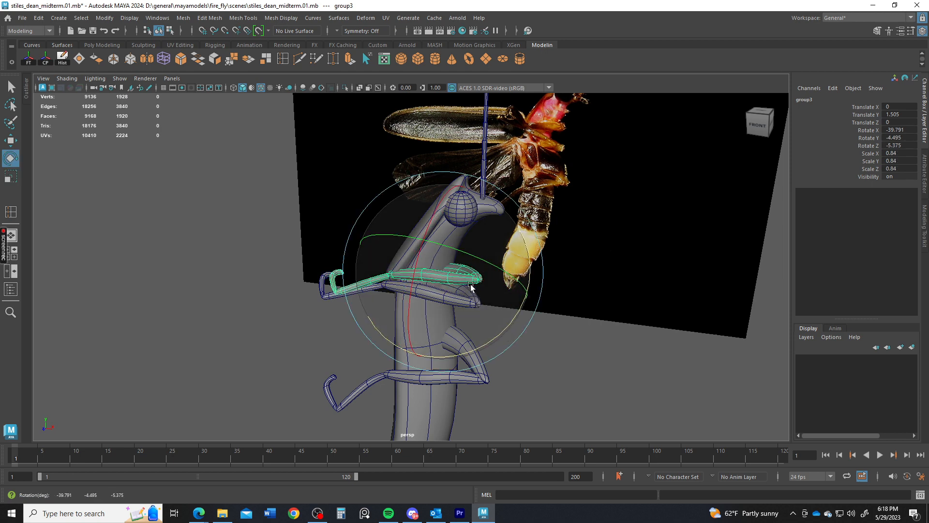
Tilt the uppermost leg's long second segment to about -5.599 in X rotation and move its pivot to the knee end
left_click_drag(471, 285, 468, 309, "alt")
right_click_drag(468, 309, 539, 319, "alt")
key("q")
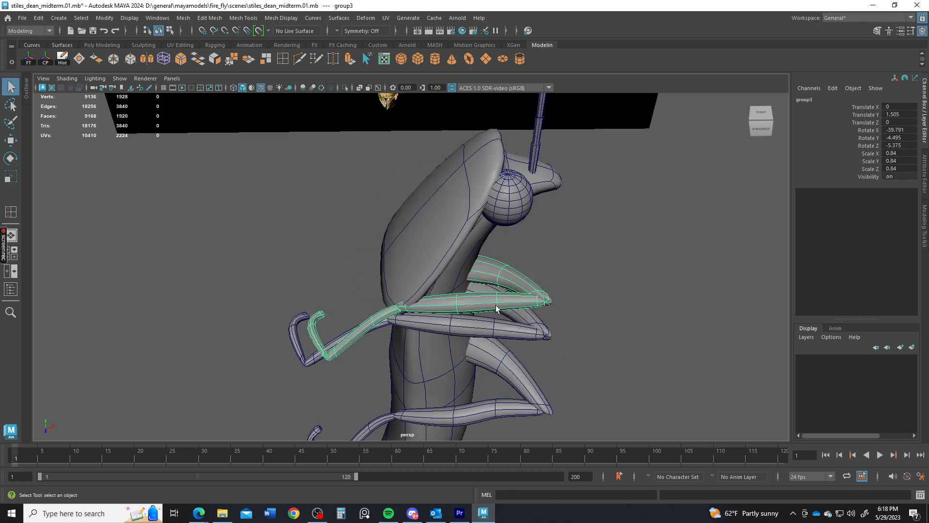
left_click(496, 308)
key("e")
left_click(519, 310)
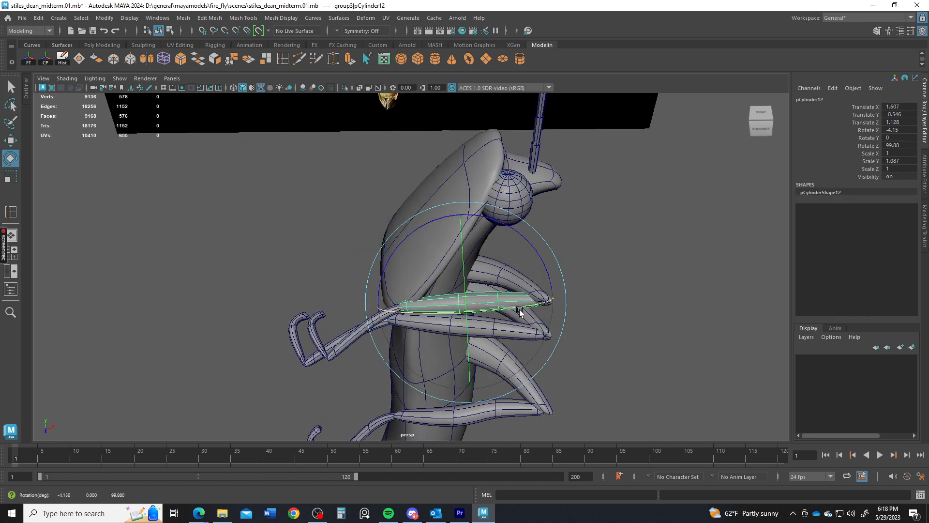
left_click_drag(519, 310, 520, 313)
key("w")
key("d")
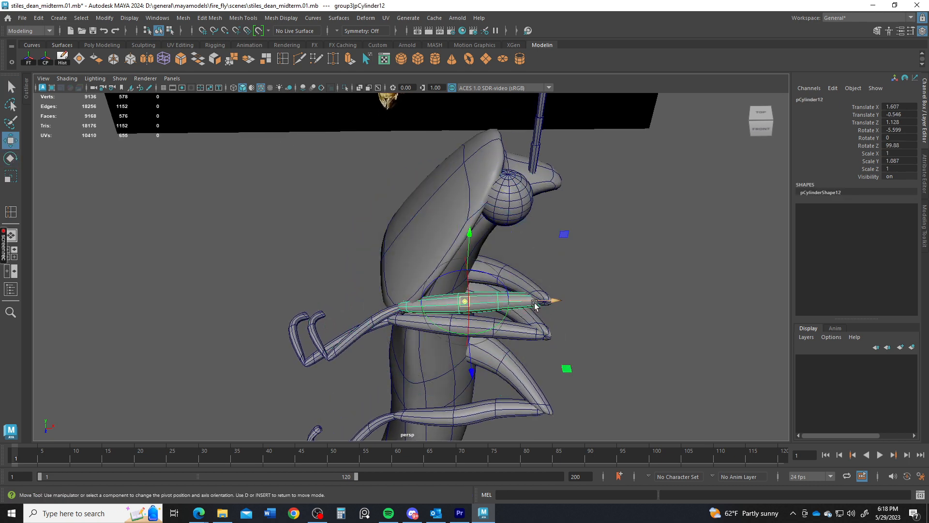
left_click(534, 305)
key("d")
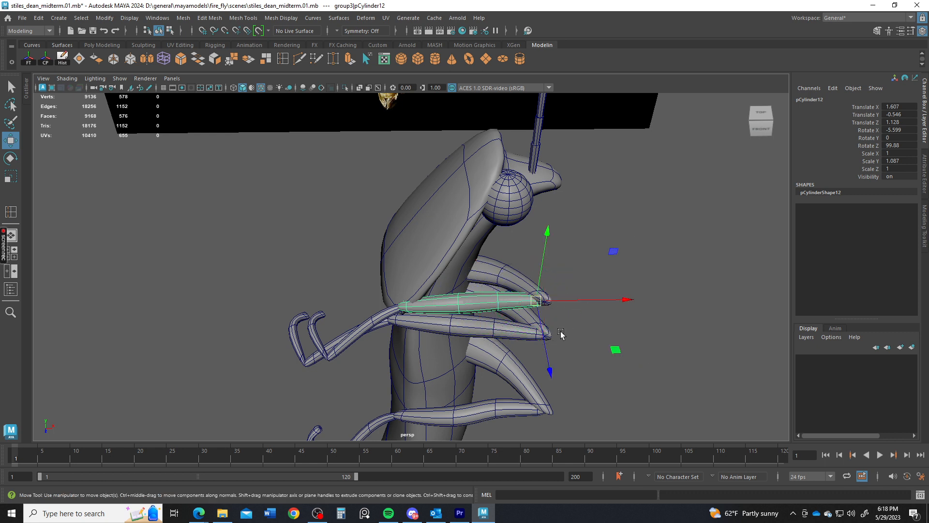
Rotate the second segment about the knee to about 1.073 in X and nudge it to align with the upper segment
key("e")
left_click_drag(573, 321, 589, 315)
key("w")
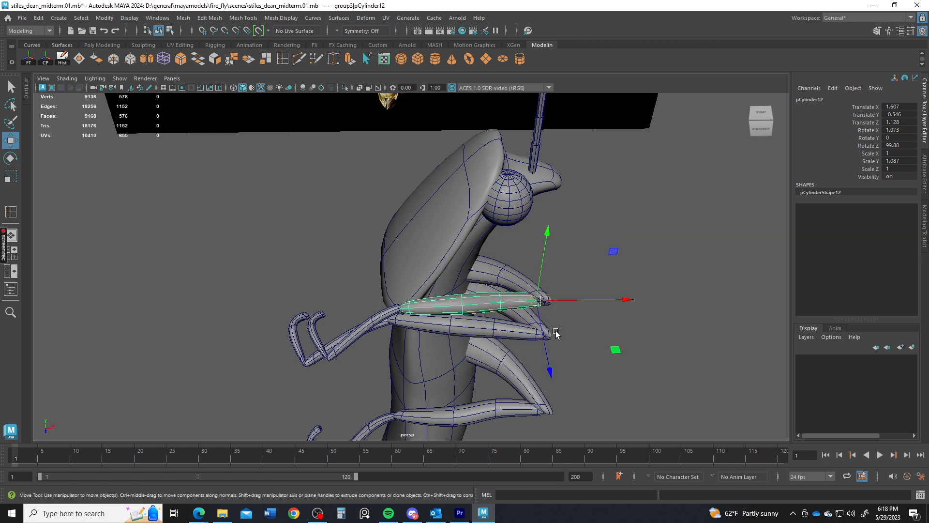
left_click_drag(545, 345, 547, 349)
left_click_drag(540, 286, 541, 286)
Select the uppermost leg's last two segments, move them to meet the second segment's end, and clear the selection
left_click(390, 321, "shift")
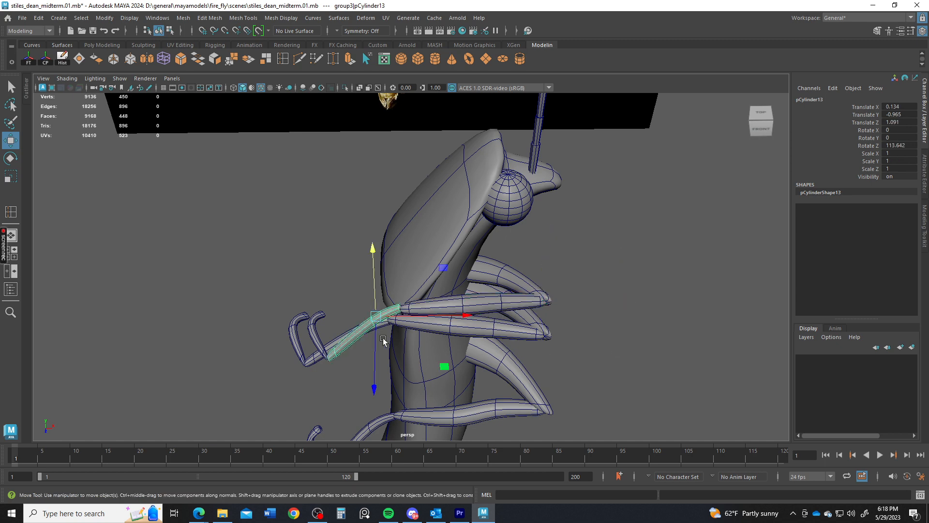
left_click_drag(389, 320, 327, 273, "alt")
left_click_drag(394, 296, 380, 287)
left_click_drag(450, 304, 438, 281, "alt")
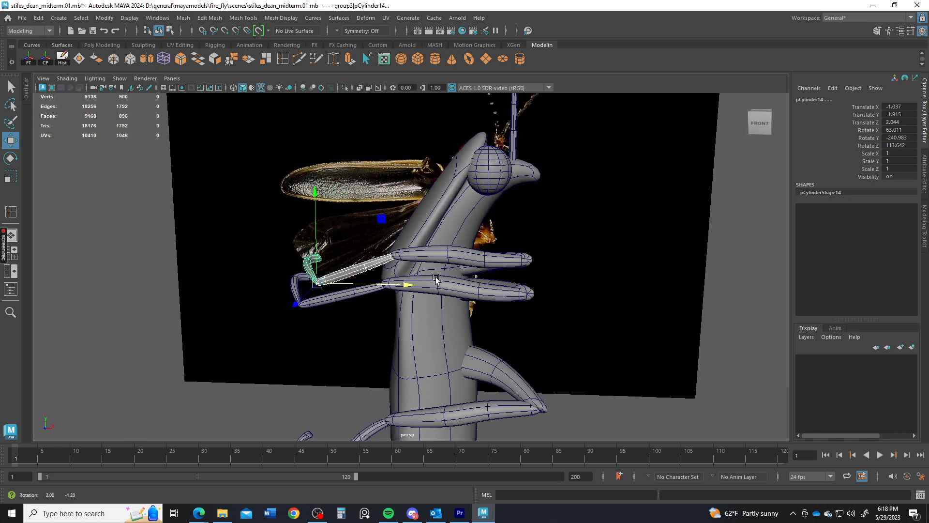
right_click_drag(438, 281, 407, 289, "alt")
left_click(567, 398)
Lower the whole middle leg group to Translate Y 0.716, rotate it to about -50.052, -13.367, -13.794, and deselect it
left_click_drag(486, 322, 561, 358, "alt")
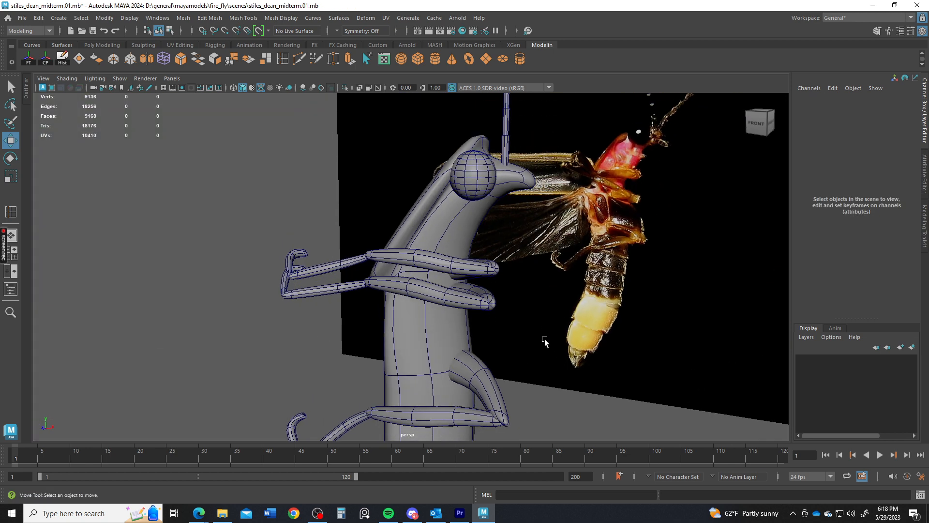
left_click(474, 291)
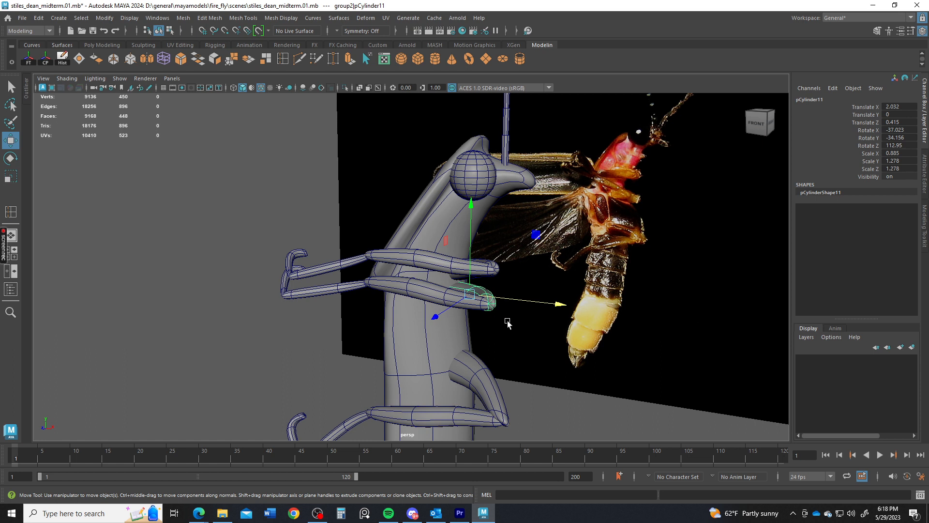
key("Up")
key("e")
left_click_drag(475, 275, 464, 296)
key("w")
left_click_drag(458, 225, 461, 252)
key("e")
left_click_drag(546, 311, 523, 307)
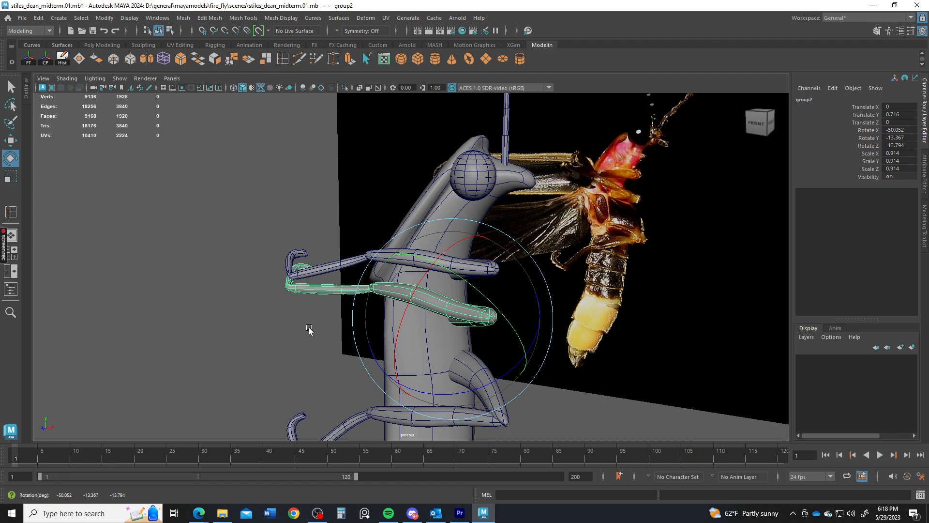
left_click_drag(309, 330, 381, 327, "alt")
left_click(294, 360)
Examine the three legs' spacing and pose on the body against both firefly reference photos
left_click_drag(480, 390, 422, 377, "alt")
scroll(401, 319, "down", 6)
left_click_drag(385, 275, 458, 264, "alt")
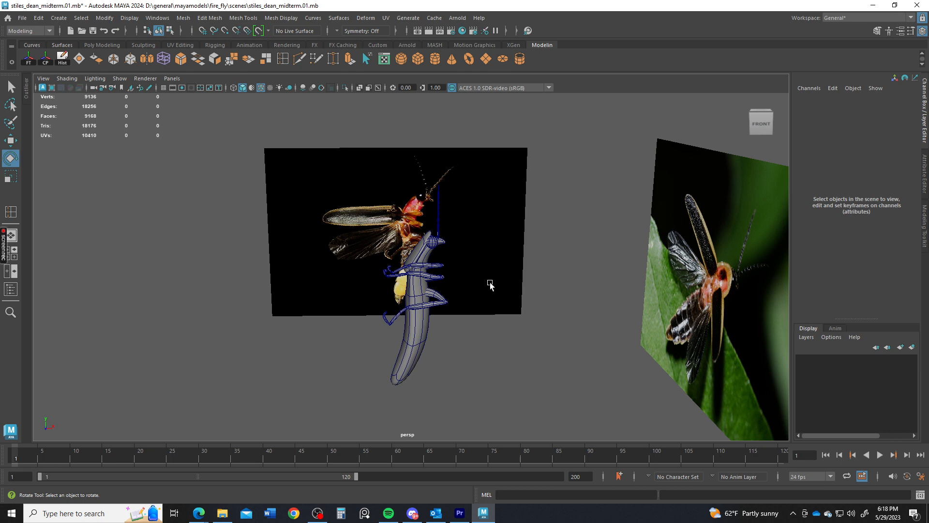
left_click_drag(362, 276, 435, 330, "alt")
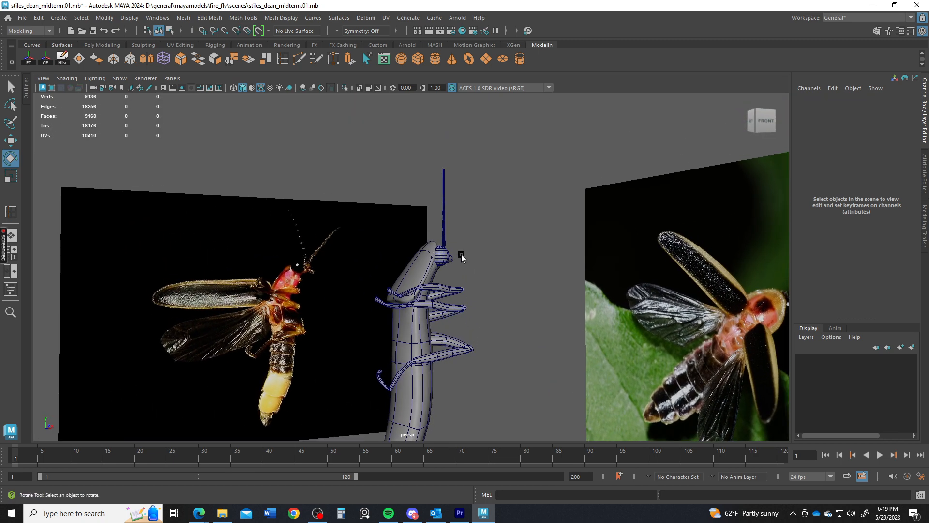